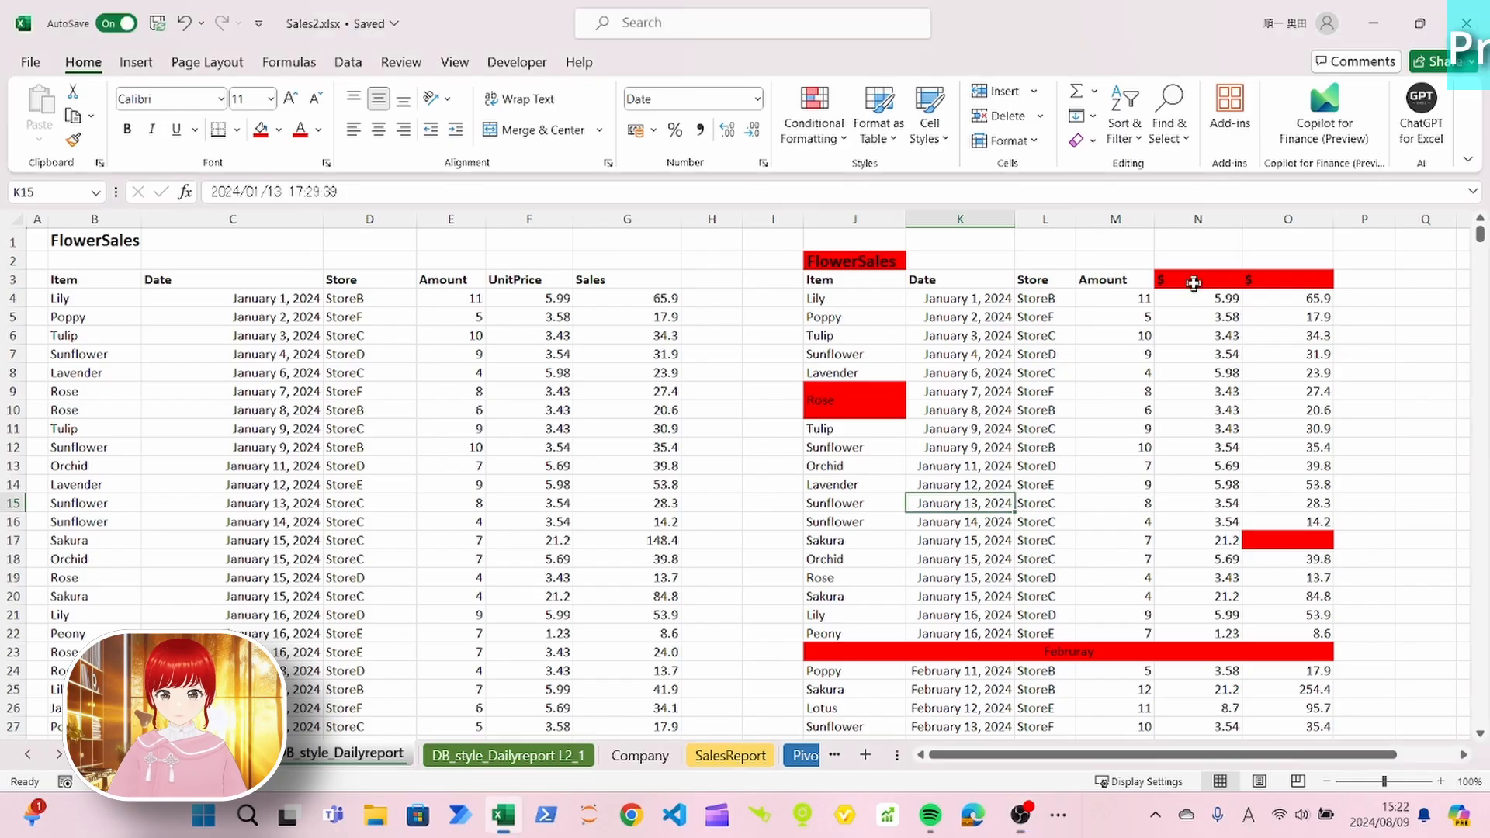
Step: Rename the two $ headers of the second table to $_1 in N3 and $_2 in O3
double_click(1195, 281)
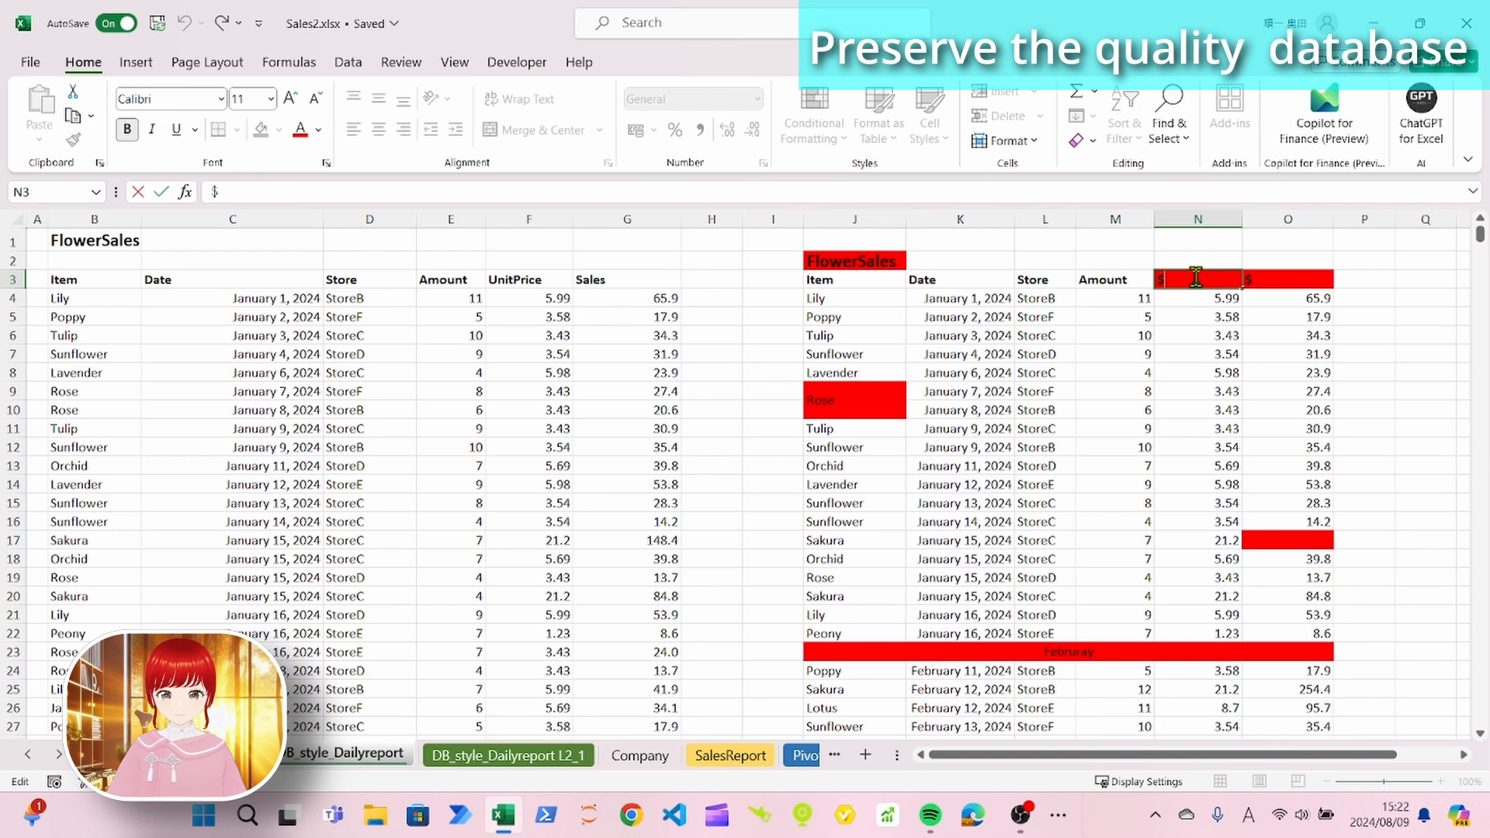
double_click(1277, 282)
type("$")
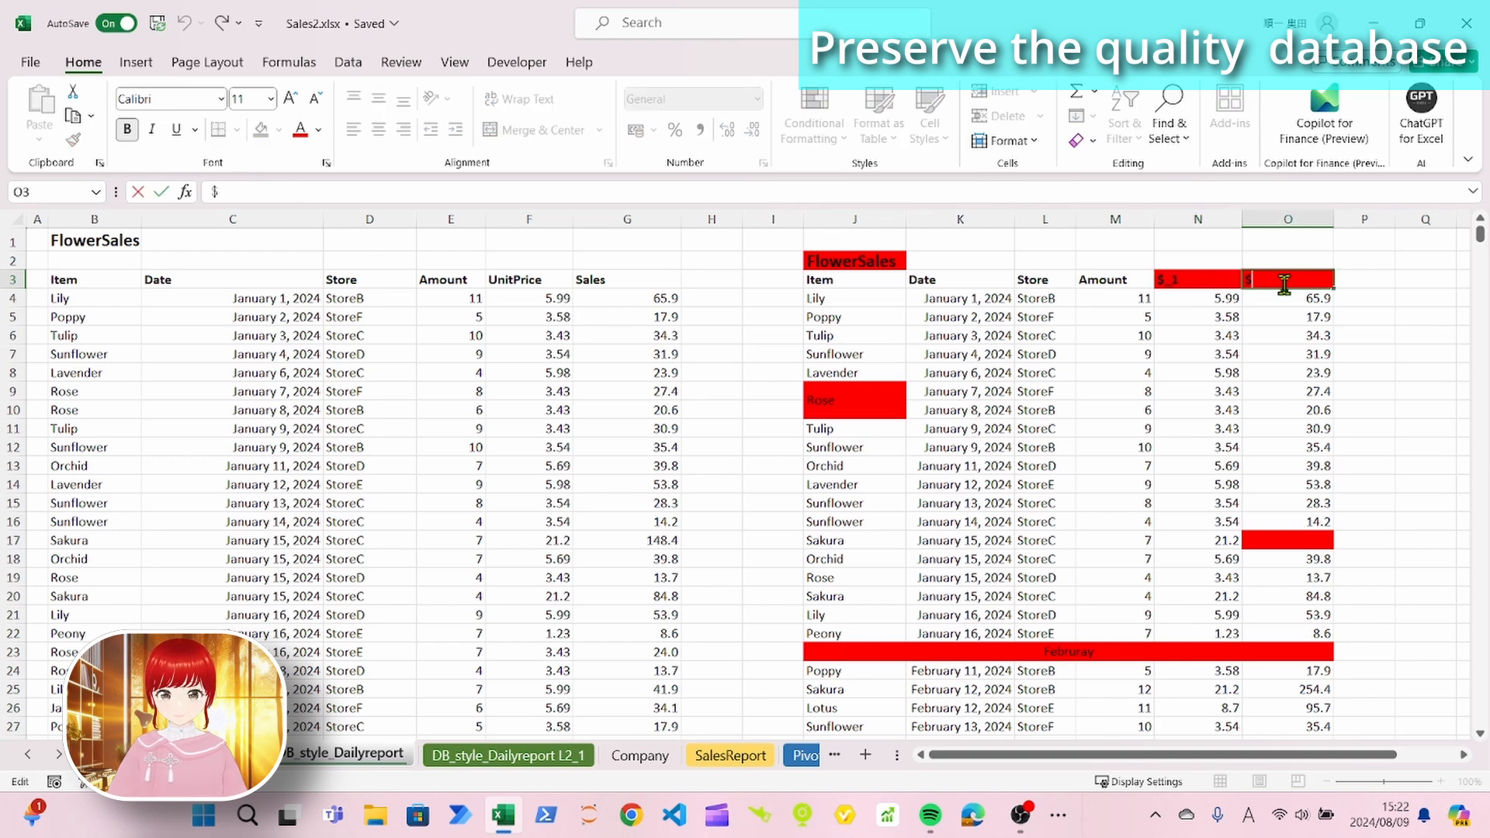
type("_2")
left_click(1147, 555)
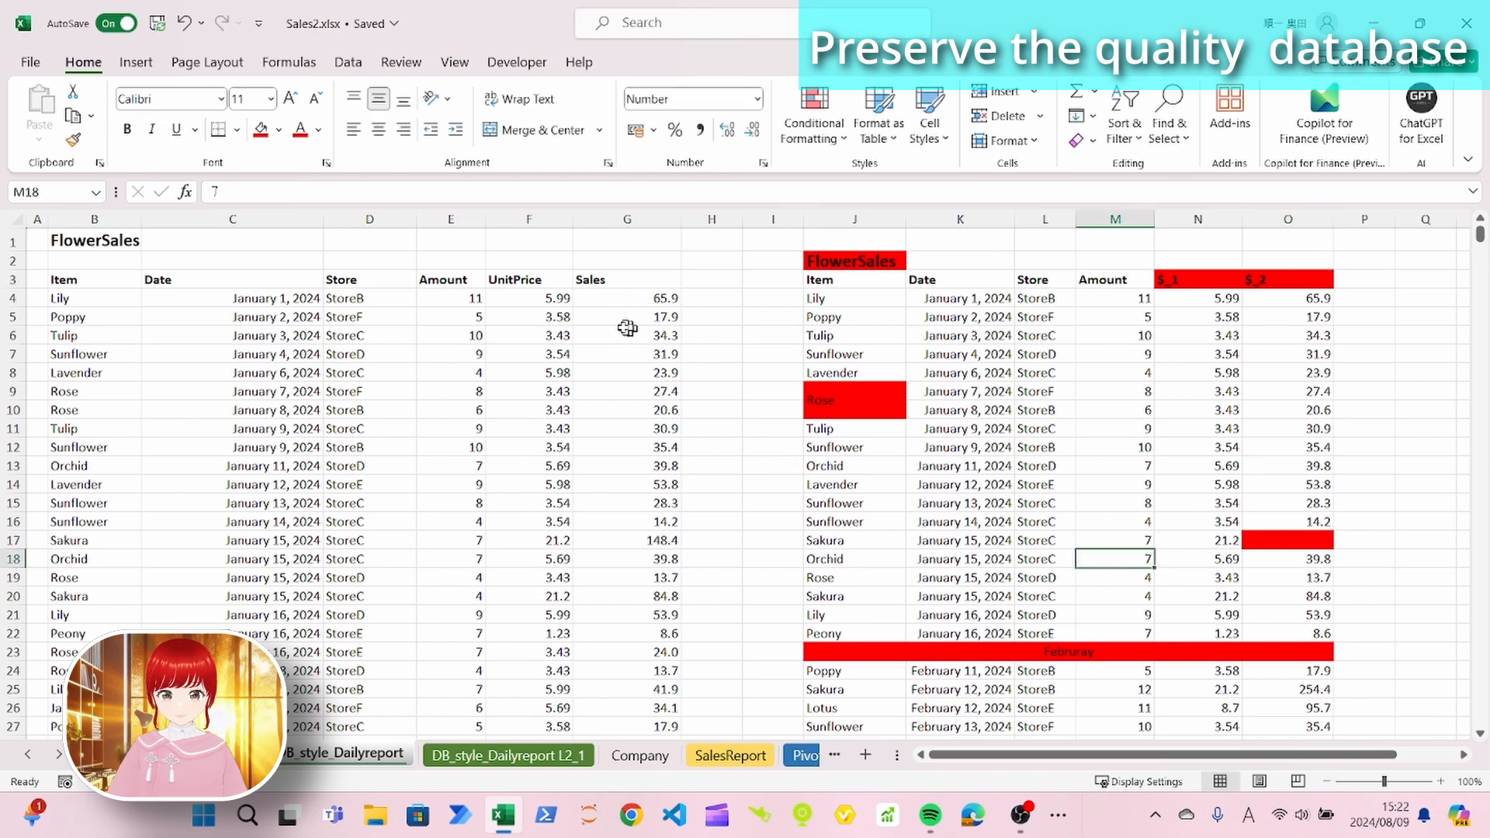
Step: Replace the headers in N3:O3 with UnitPrice and Sales, pasted as values from F3:G3, and clear their red fill
left_click_drag(555, 275, 583, 280)
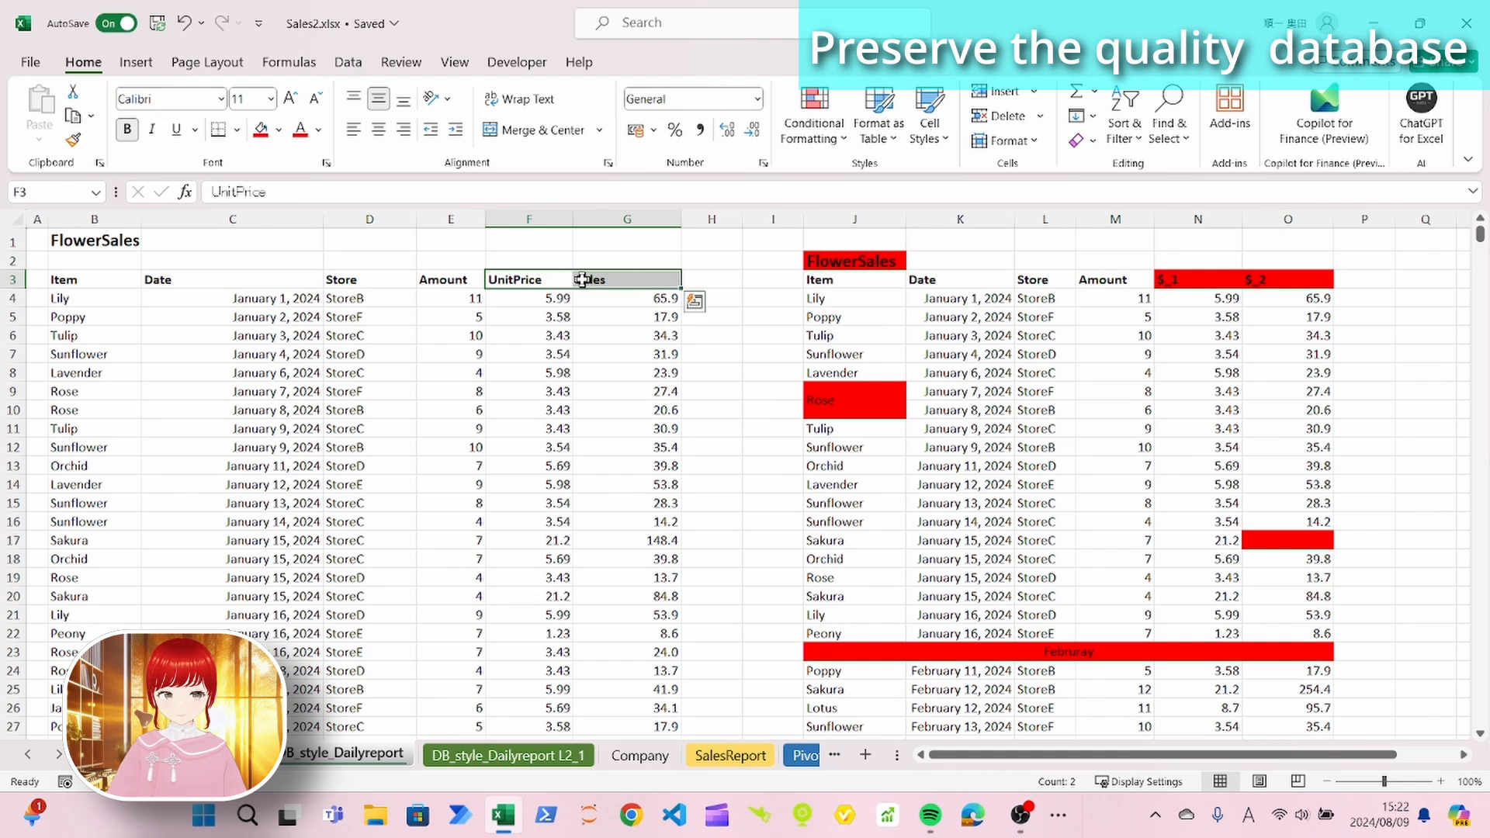
key("ctrl+c")
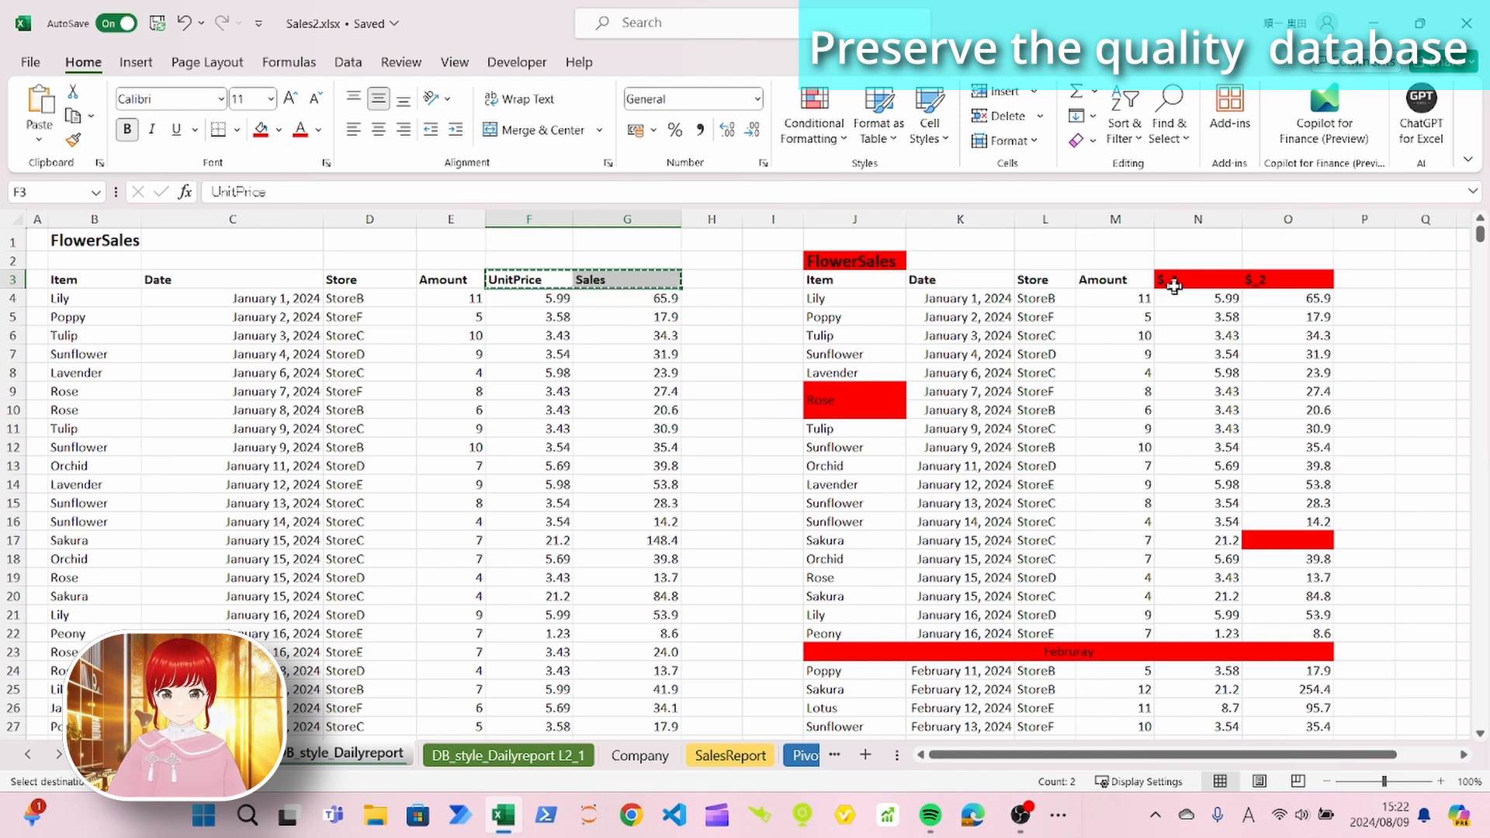
left_click(1234, 281)
left_click_drag(1233, 280, 1257, 279)
right_click(1269, 279)
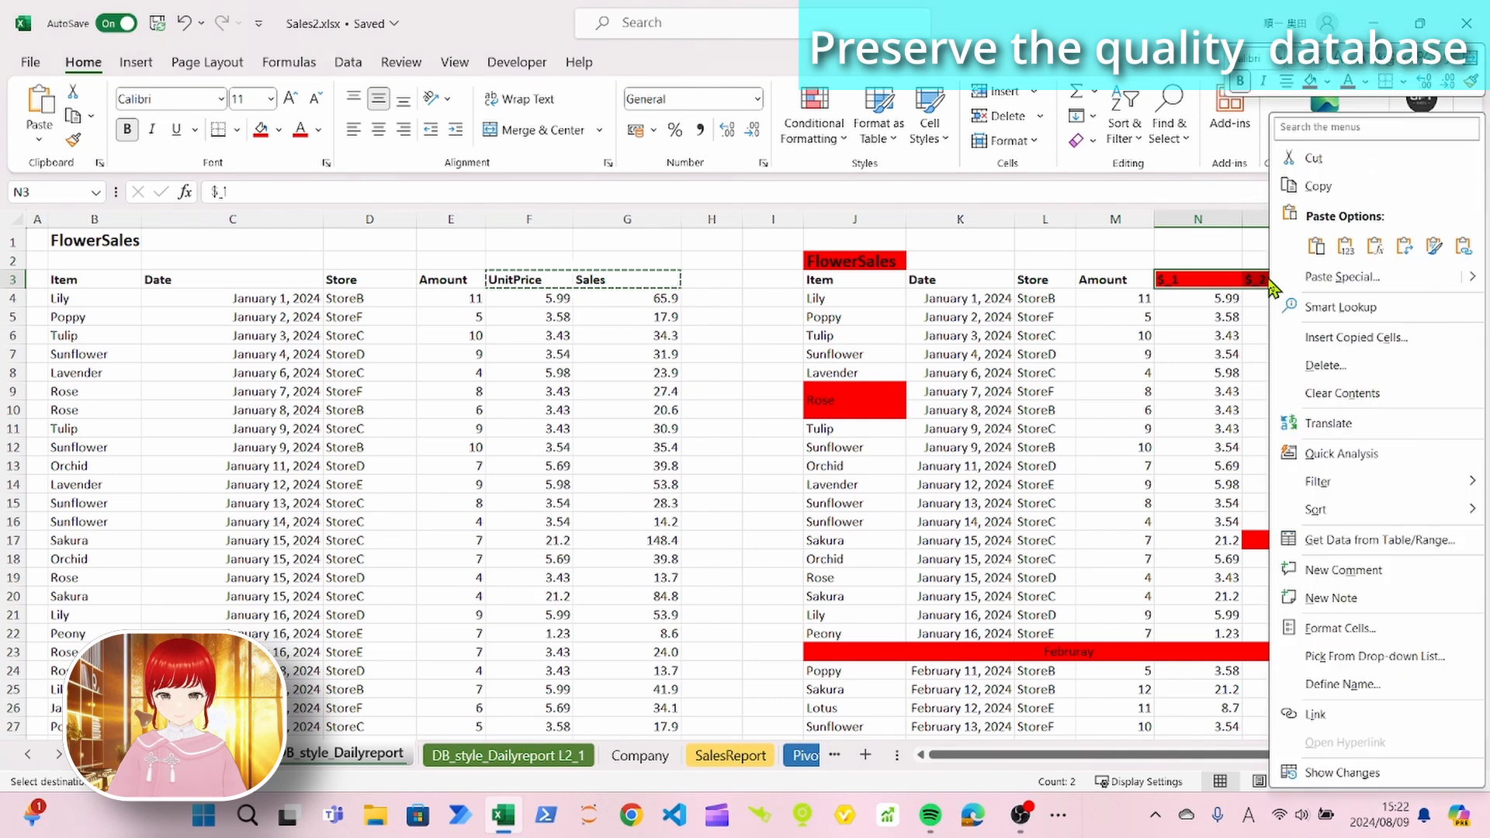
left_click(1340, 246)
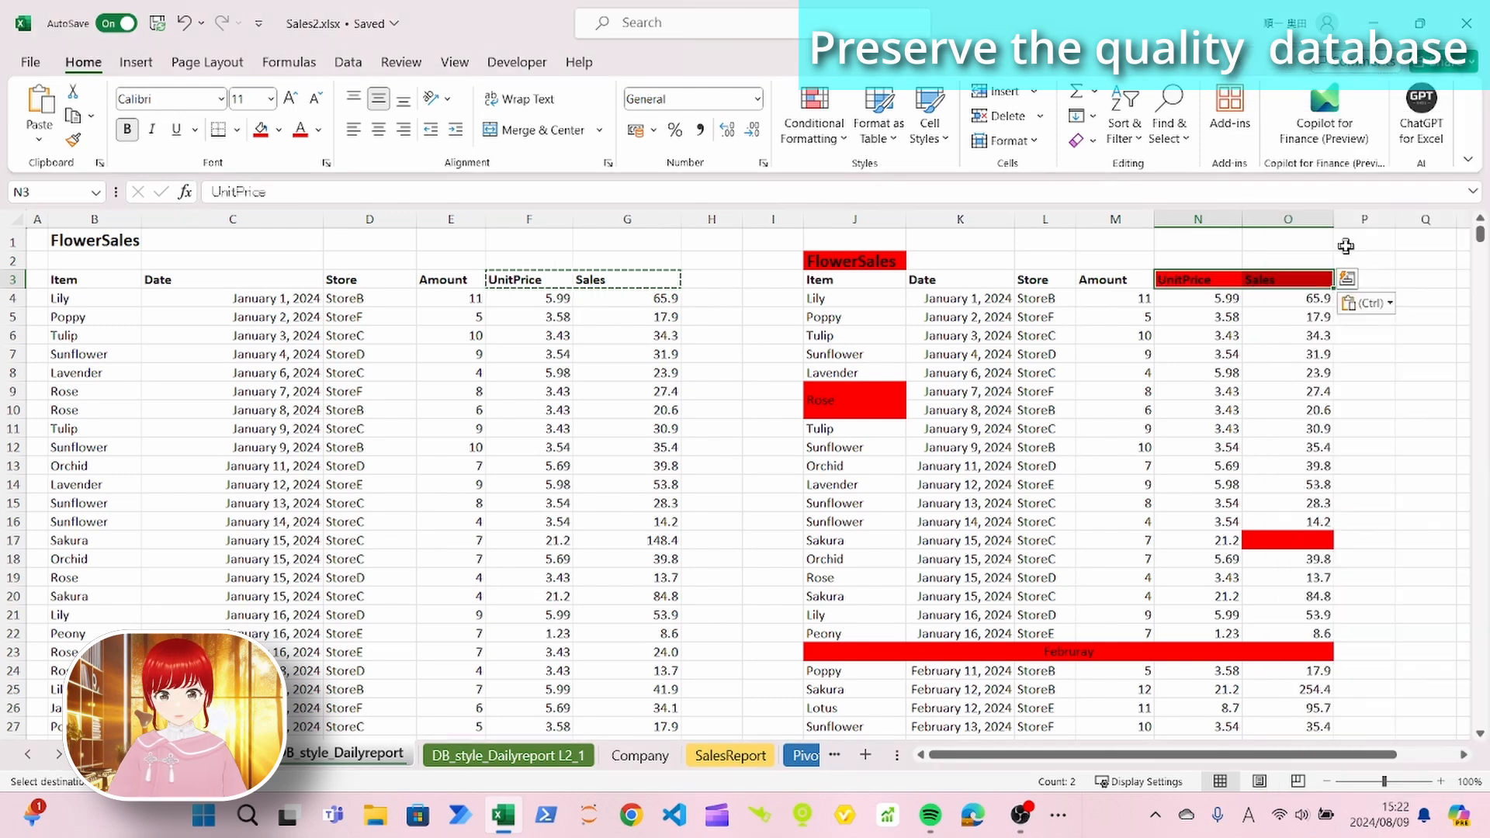
Step: Unmerge the merged Rose cell J9:J10 in the second table's Item column
left_click(839, 389)
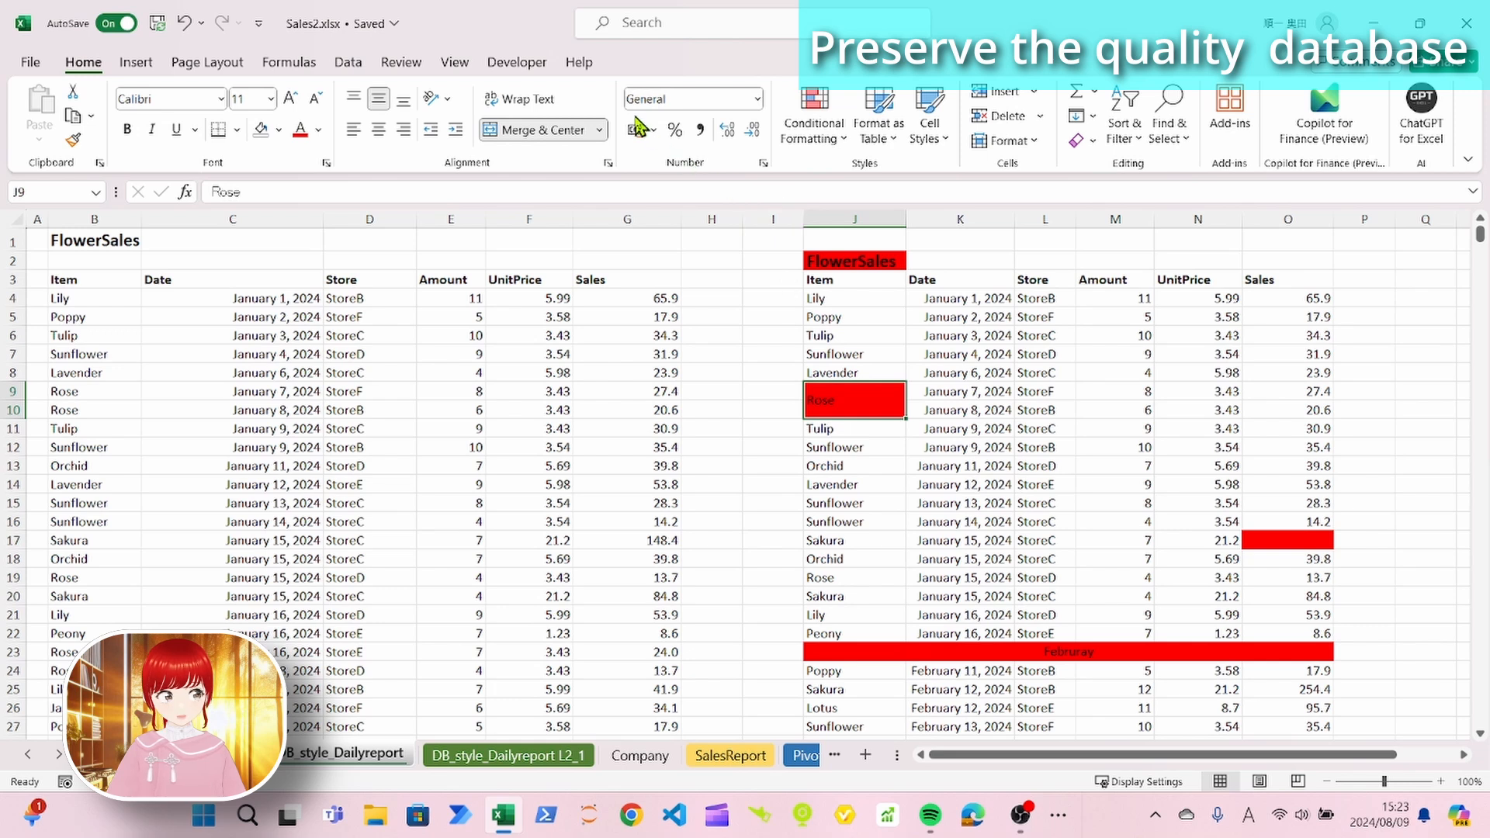
left_click(601, 131)
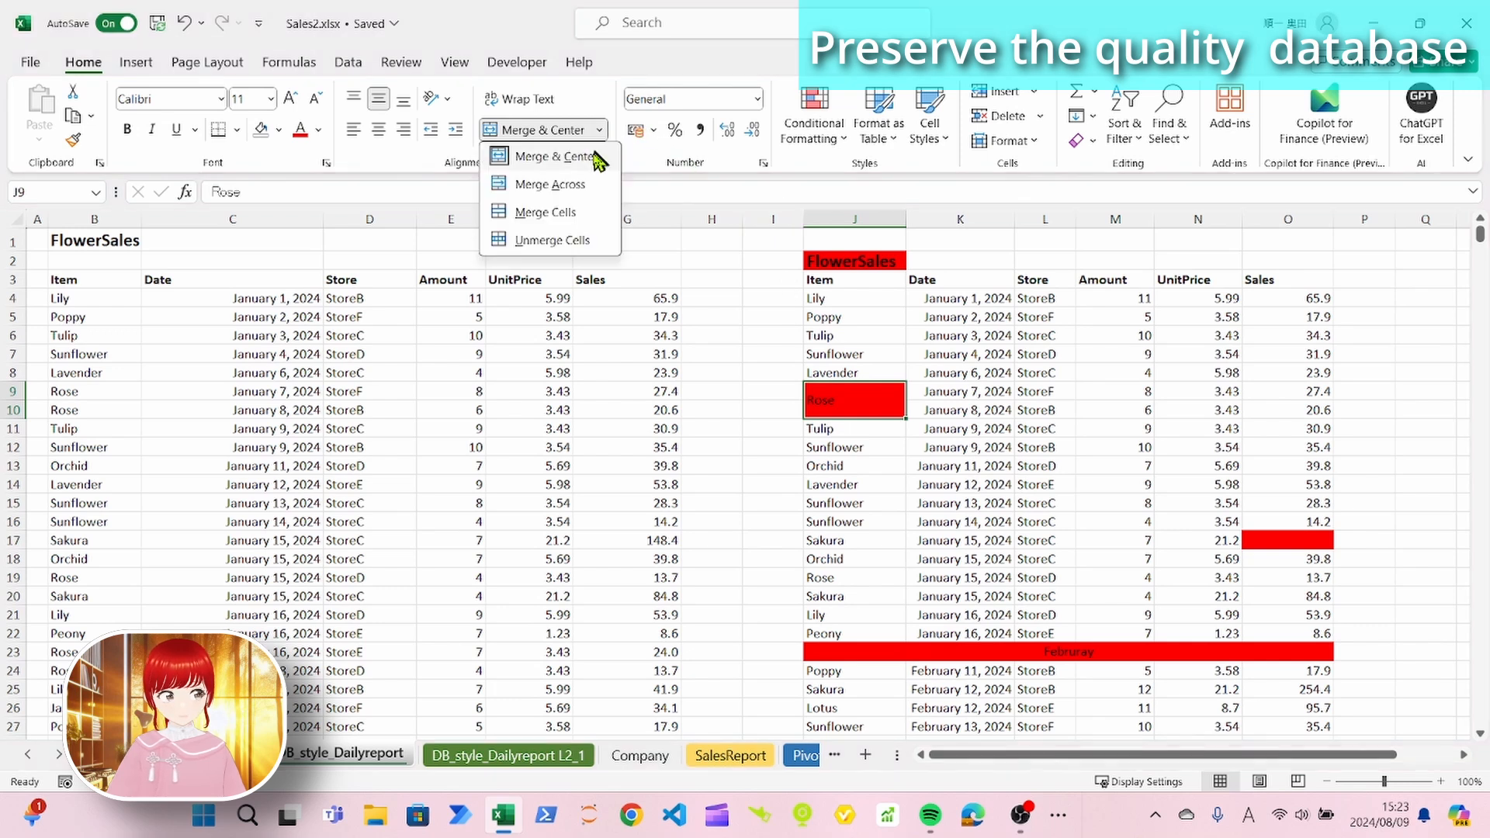
left_click(582, 237)
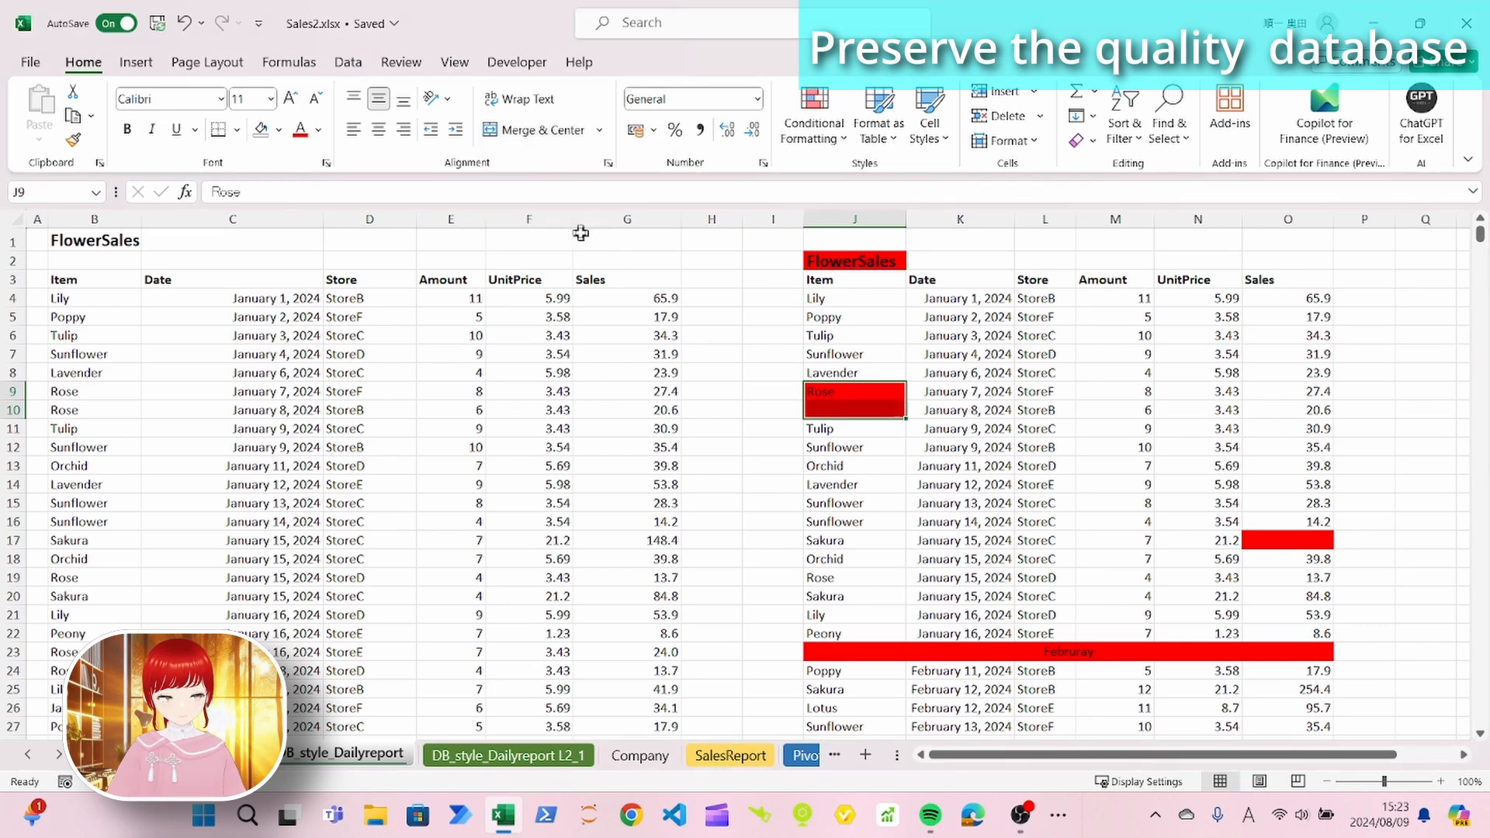
Step: Fill Rose from J9 down into J10 and remove the red fill from both cells
left_click(845, 388)
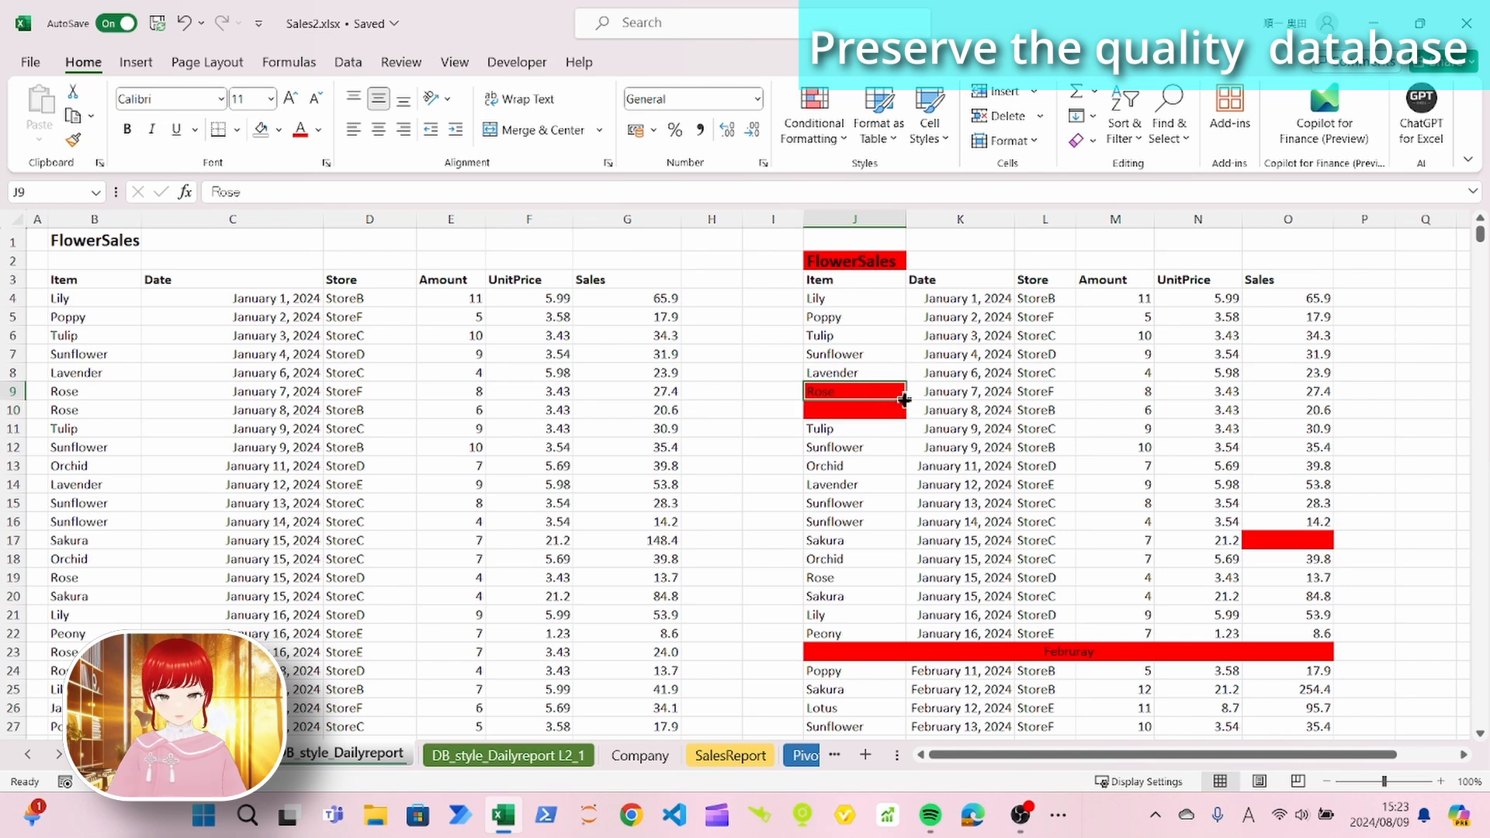
left_click_drag(904, 401, 905, 413)
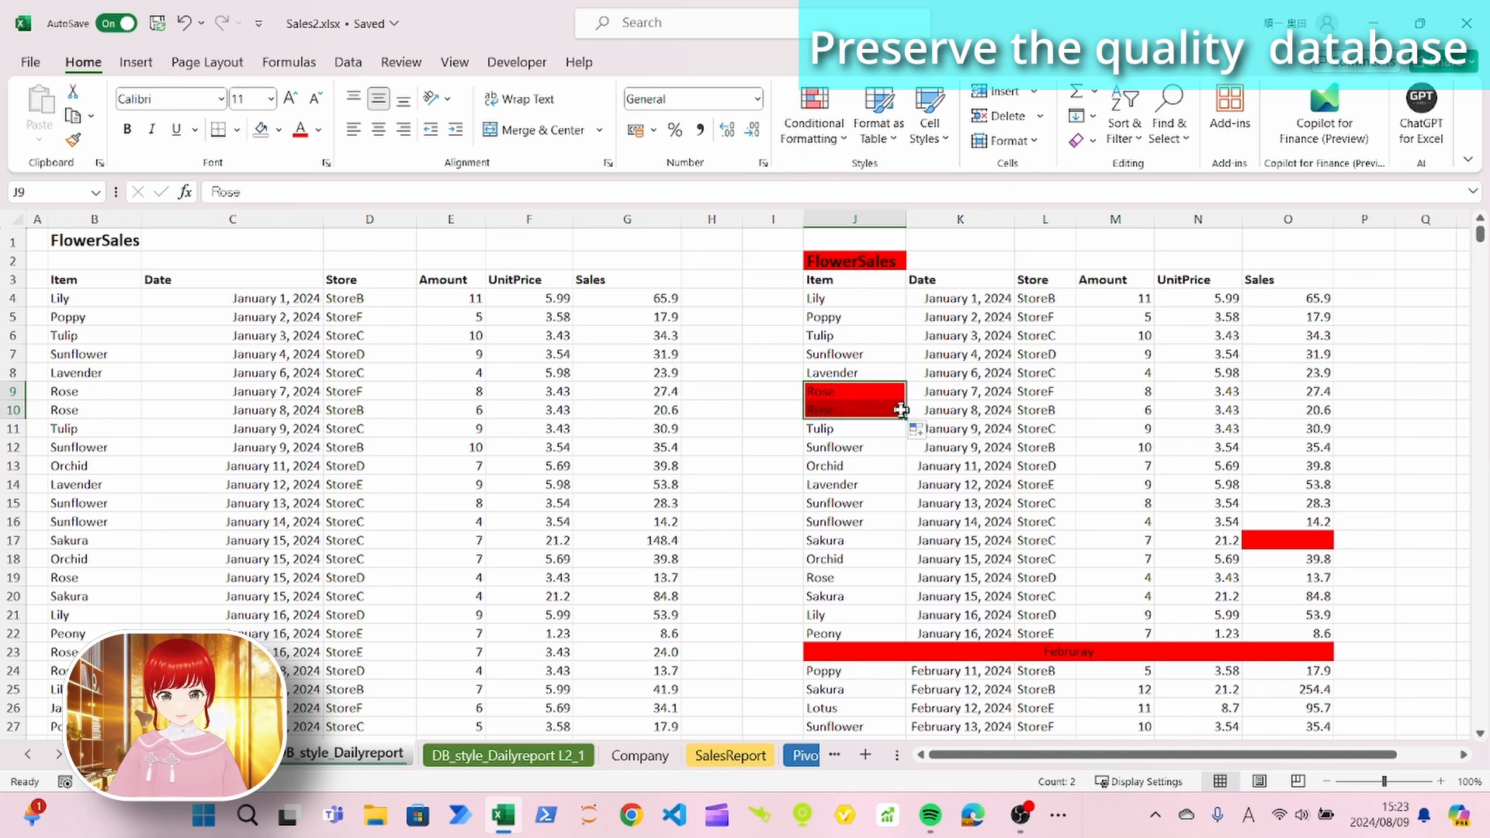
left_click(265, 132)
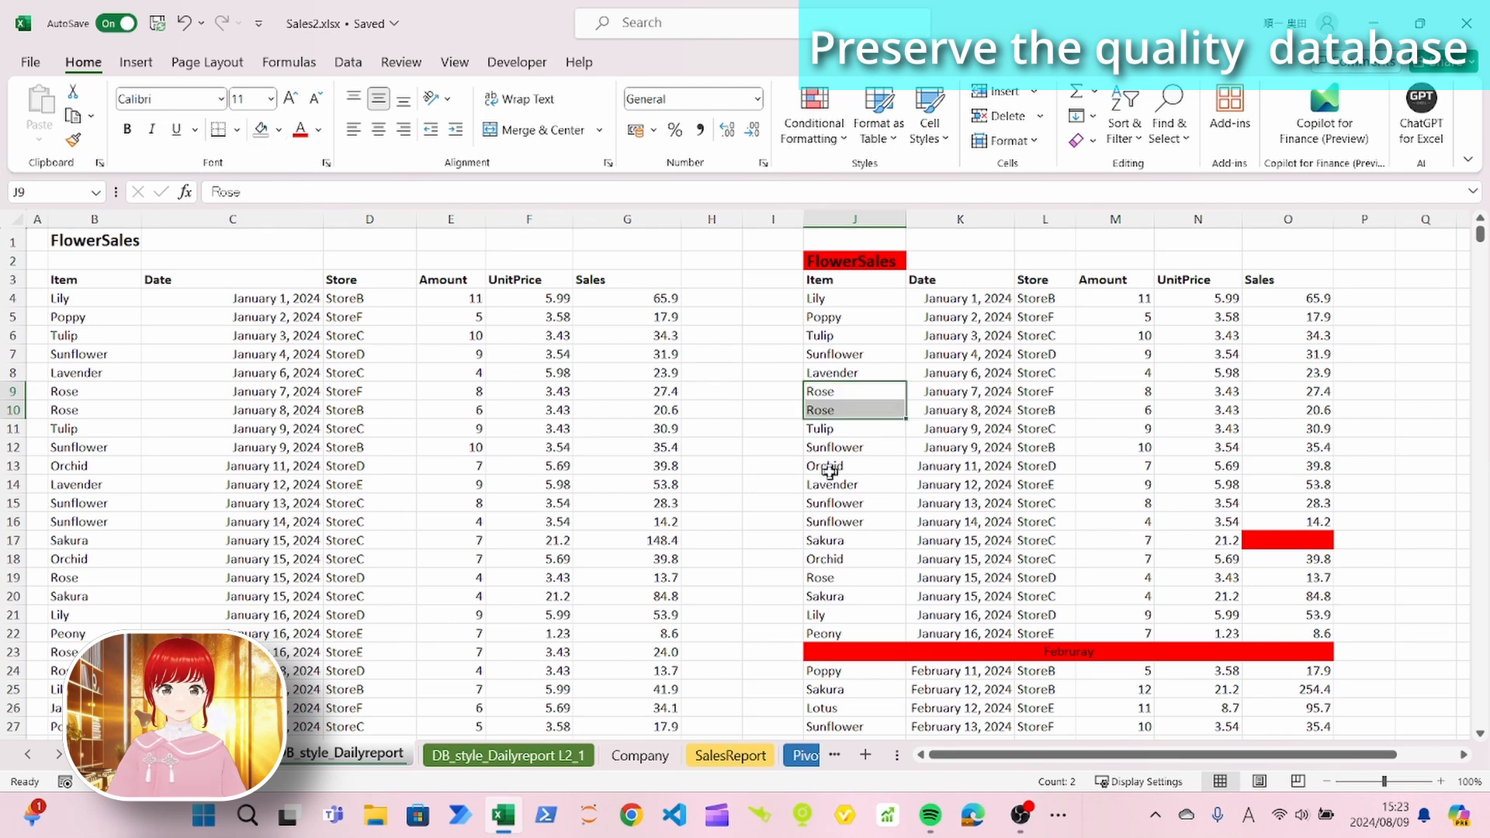
Step: Delete the merged month-heading cells J23:O23 in the second table, shifting the cells below up
left_click(932, 654)
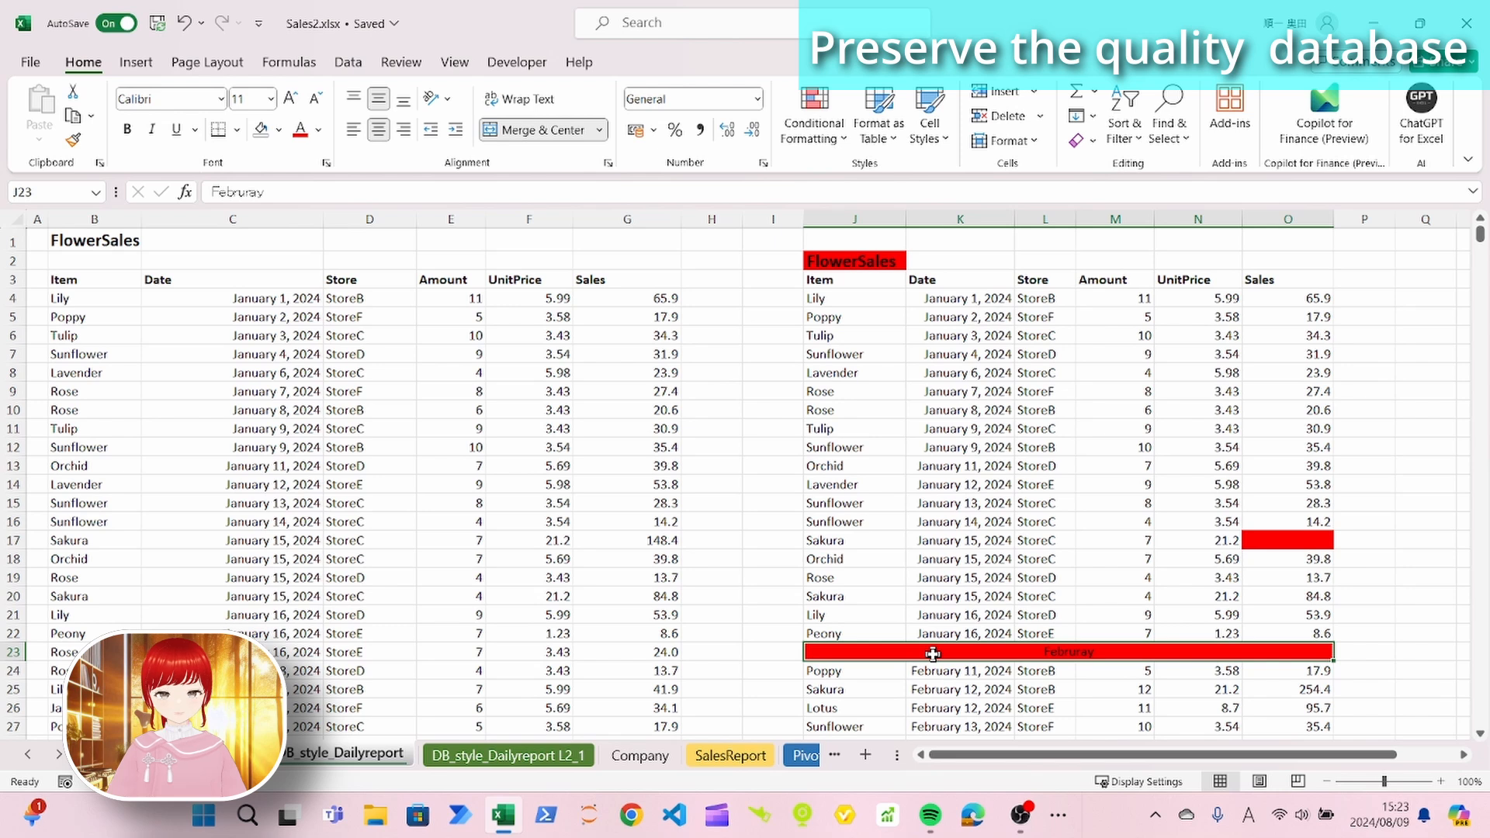
right_click(933, 655)
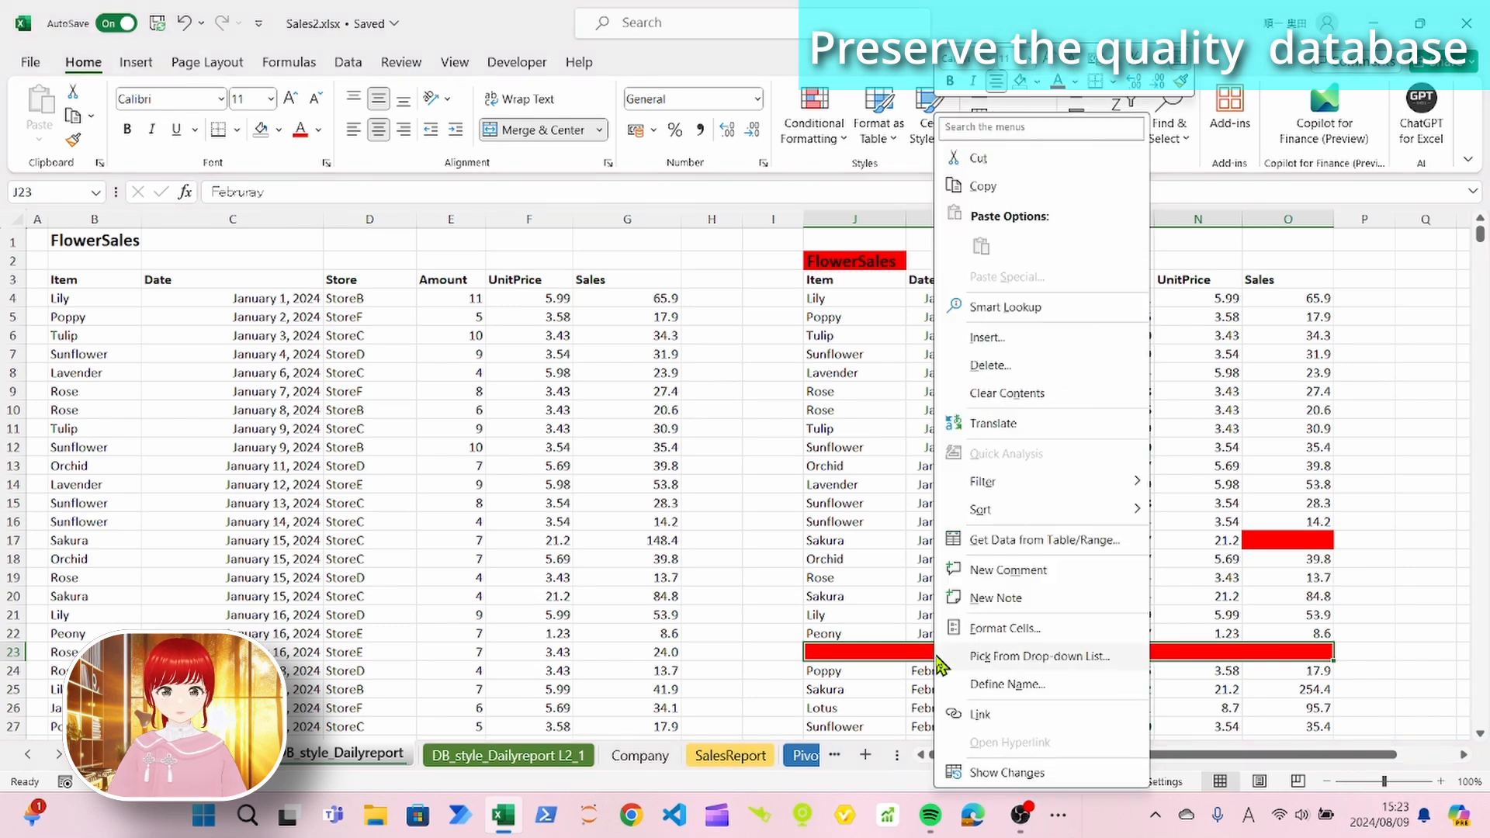
left_click(985, 372)
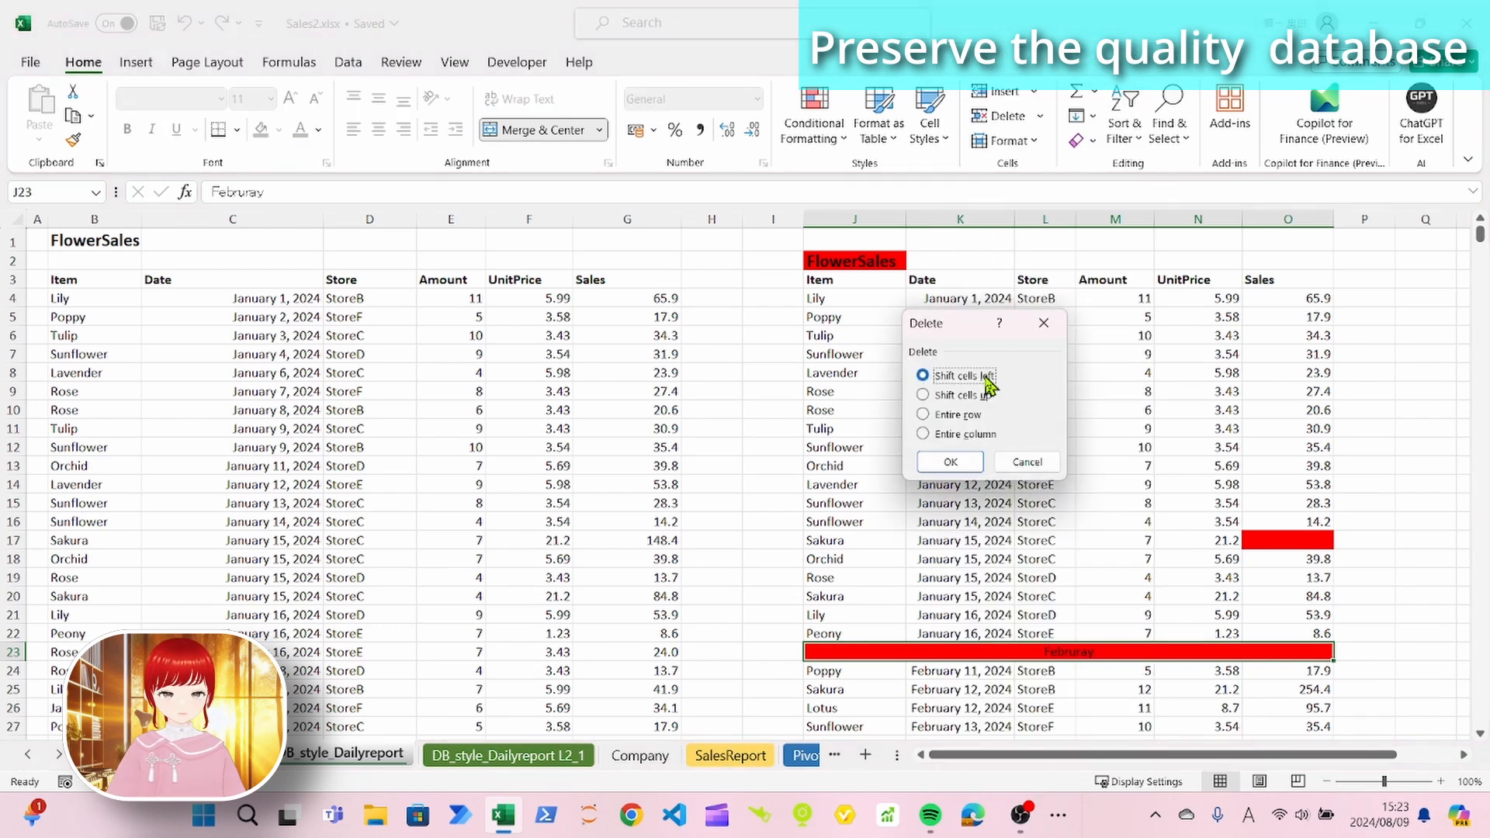
left_click(935, 396)
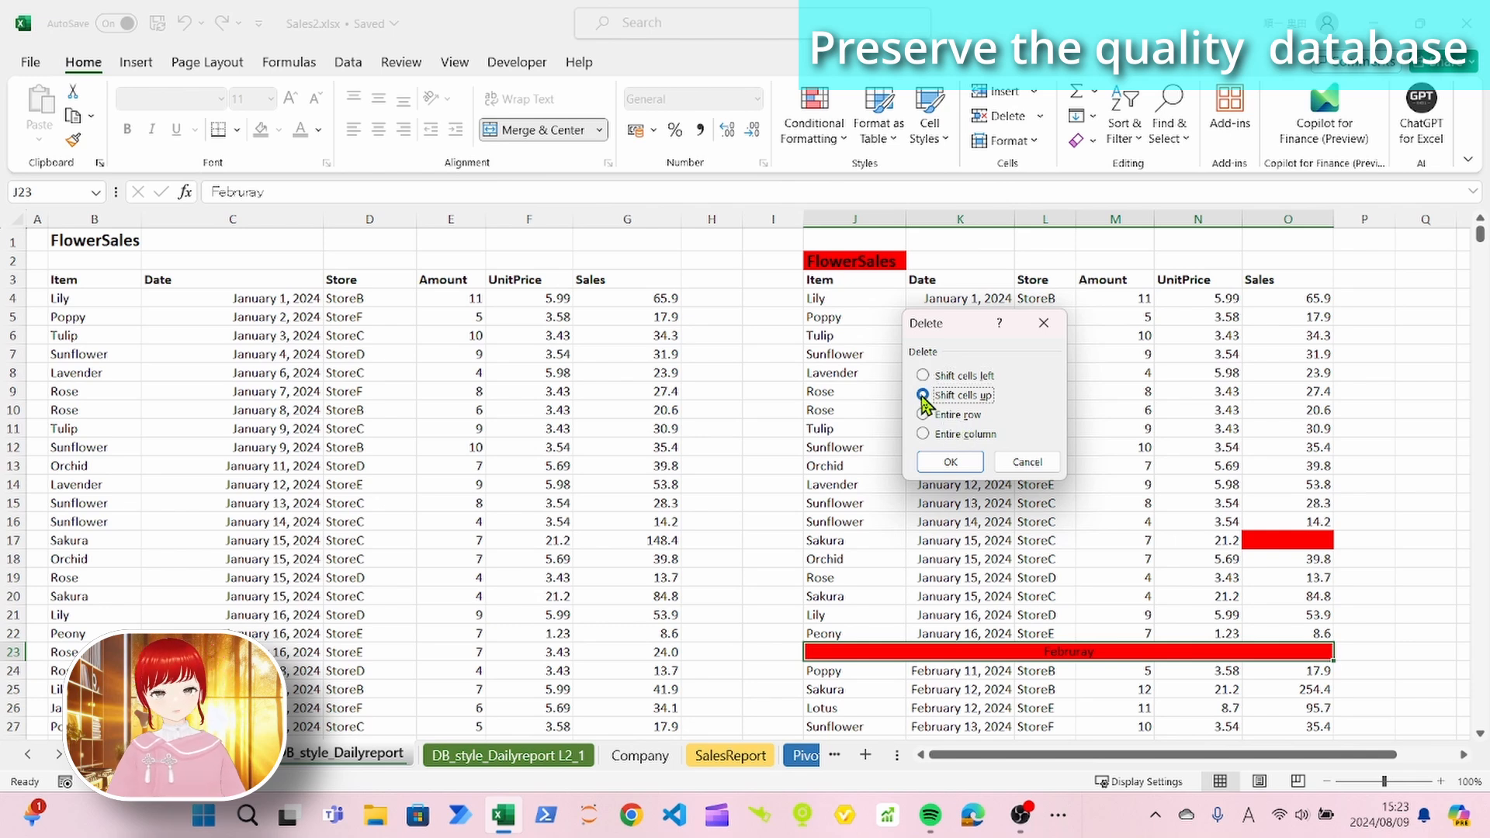
left_click(950, 464)
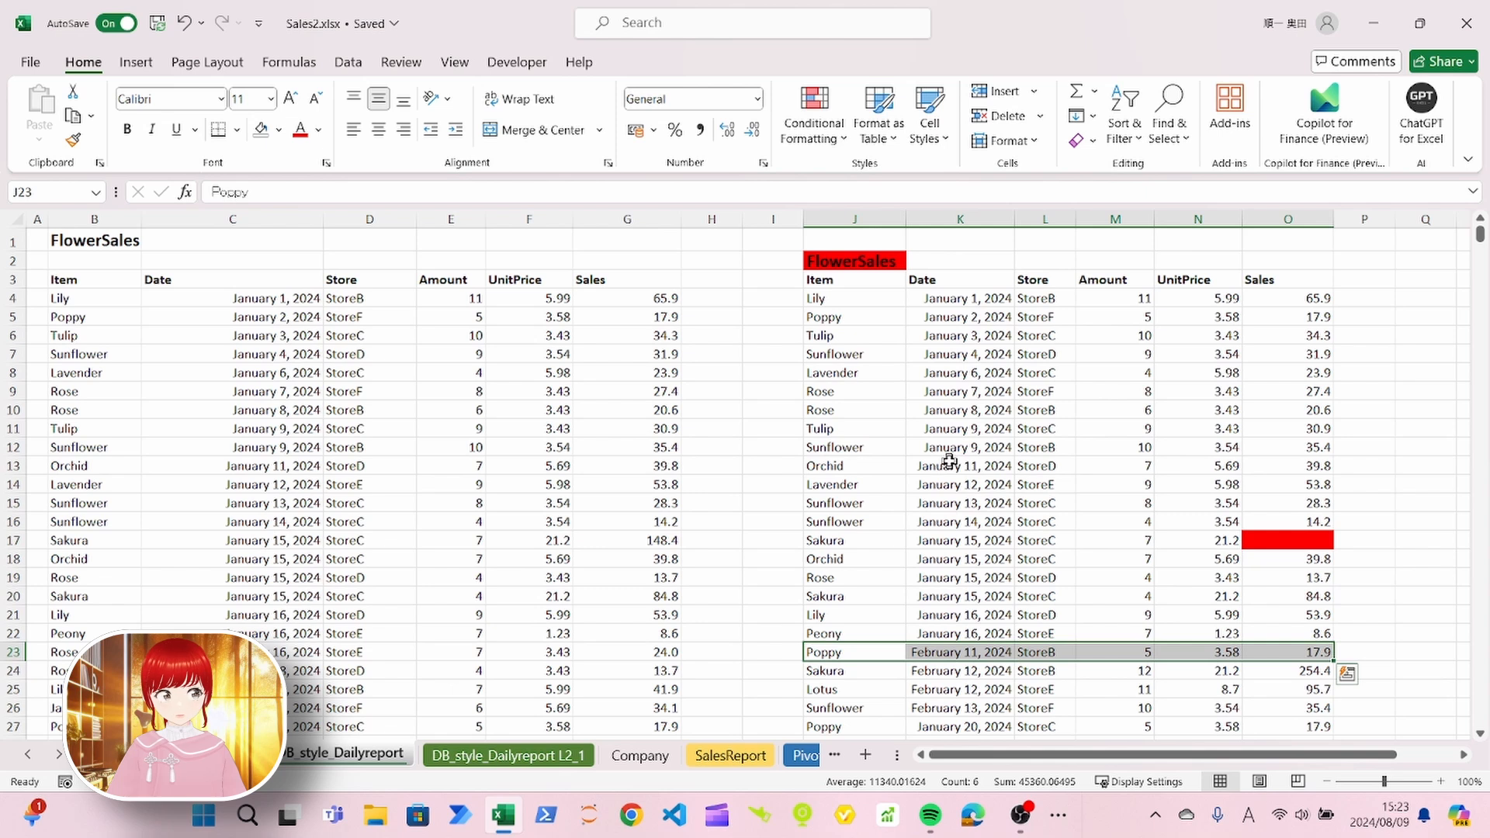
Step: Enter 0 in the blank Sales cell O17 of the second table
left_click(1264, 538)
double_click(1266, 539)
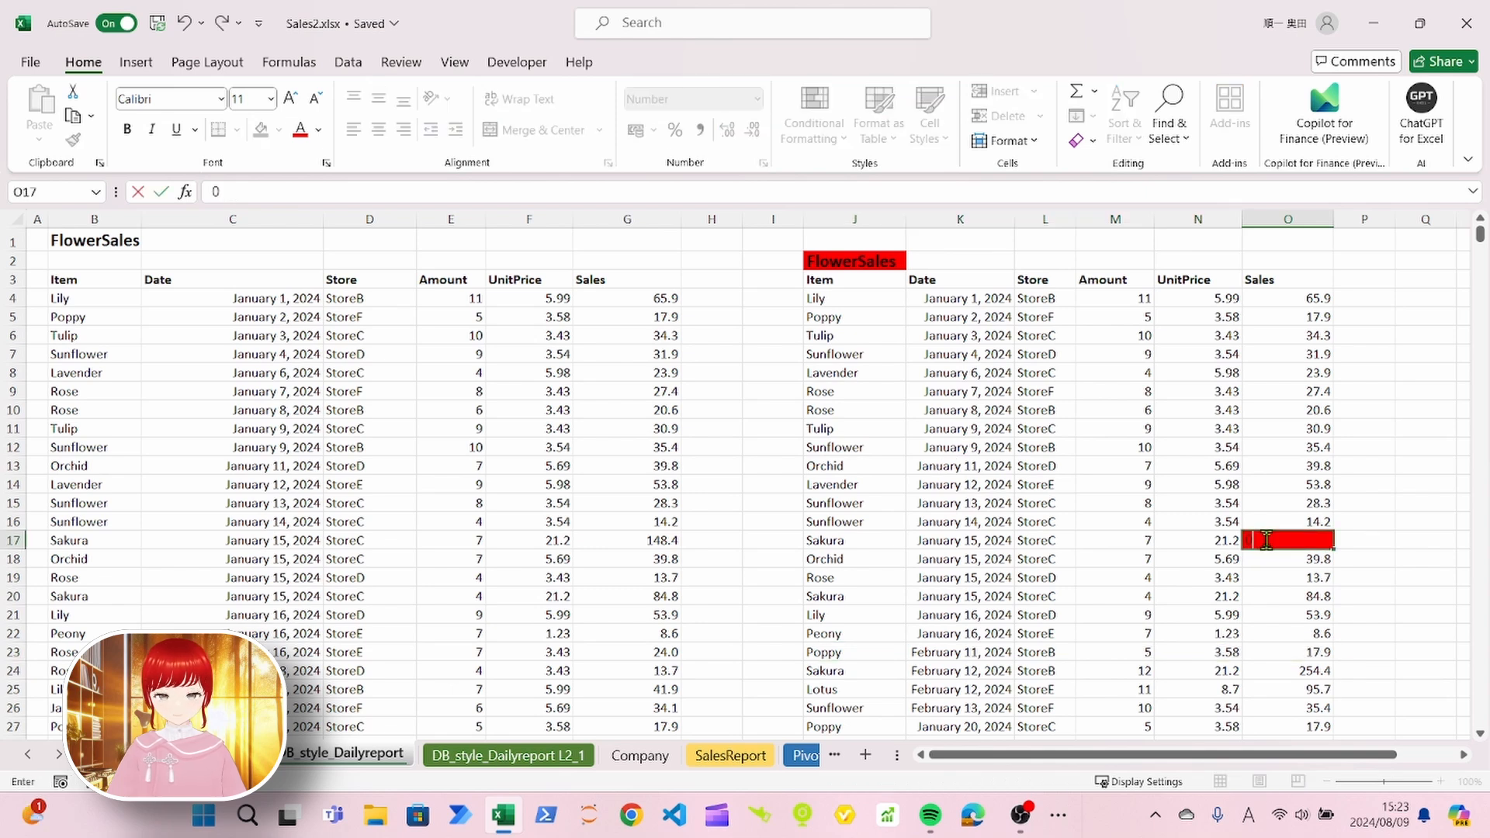
key("Return")
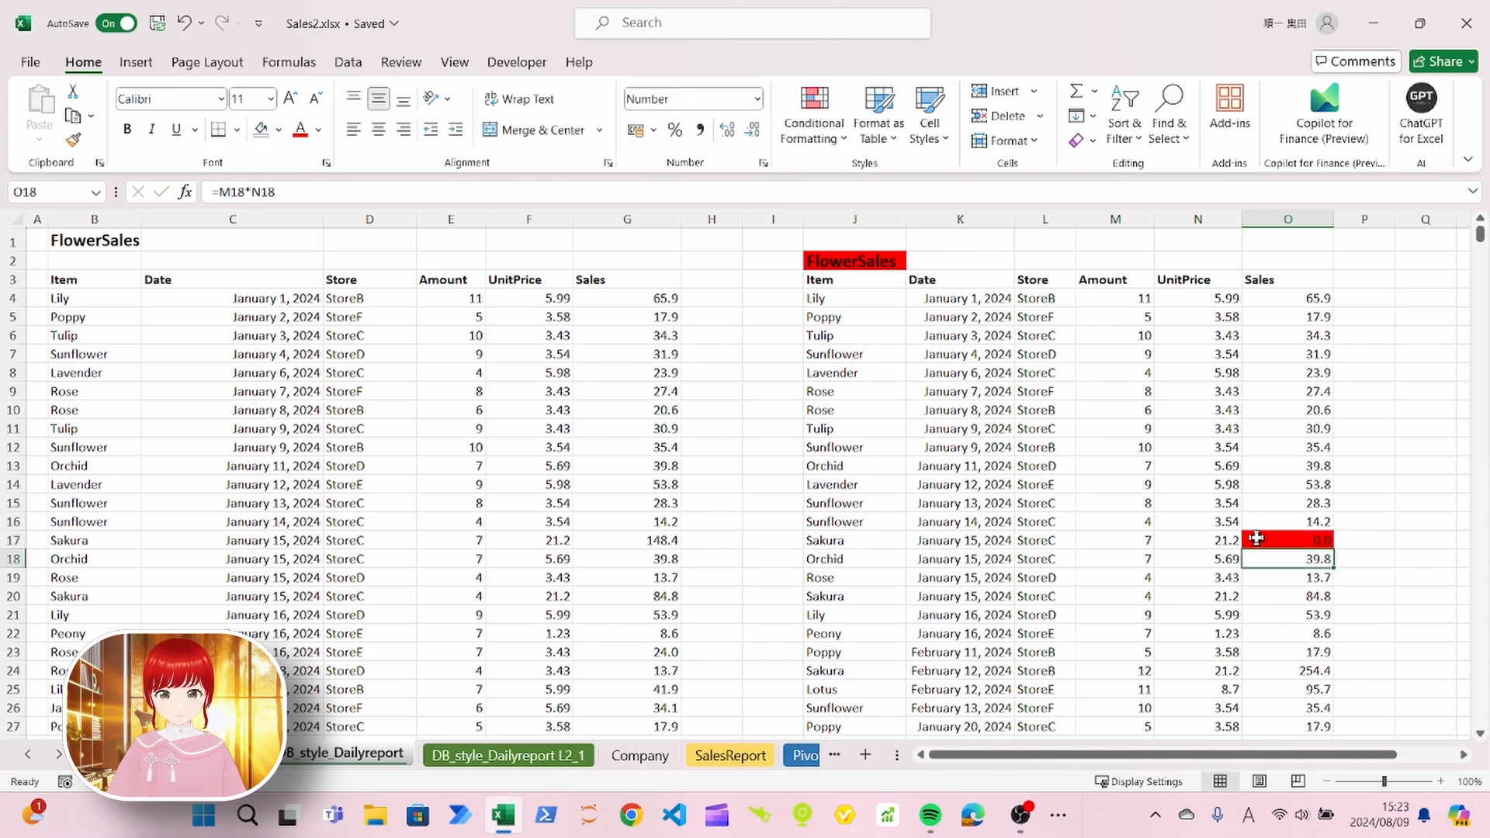
Step: Copy the Sales formula from G17 of the first table into O17 of the second table
left_click(673, 541)
key("ctrl+c")
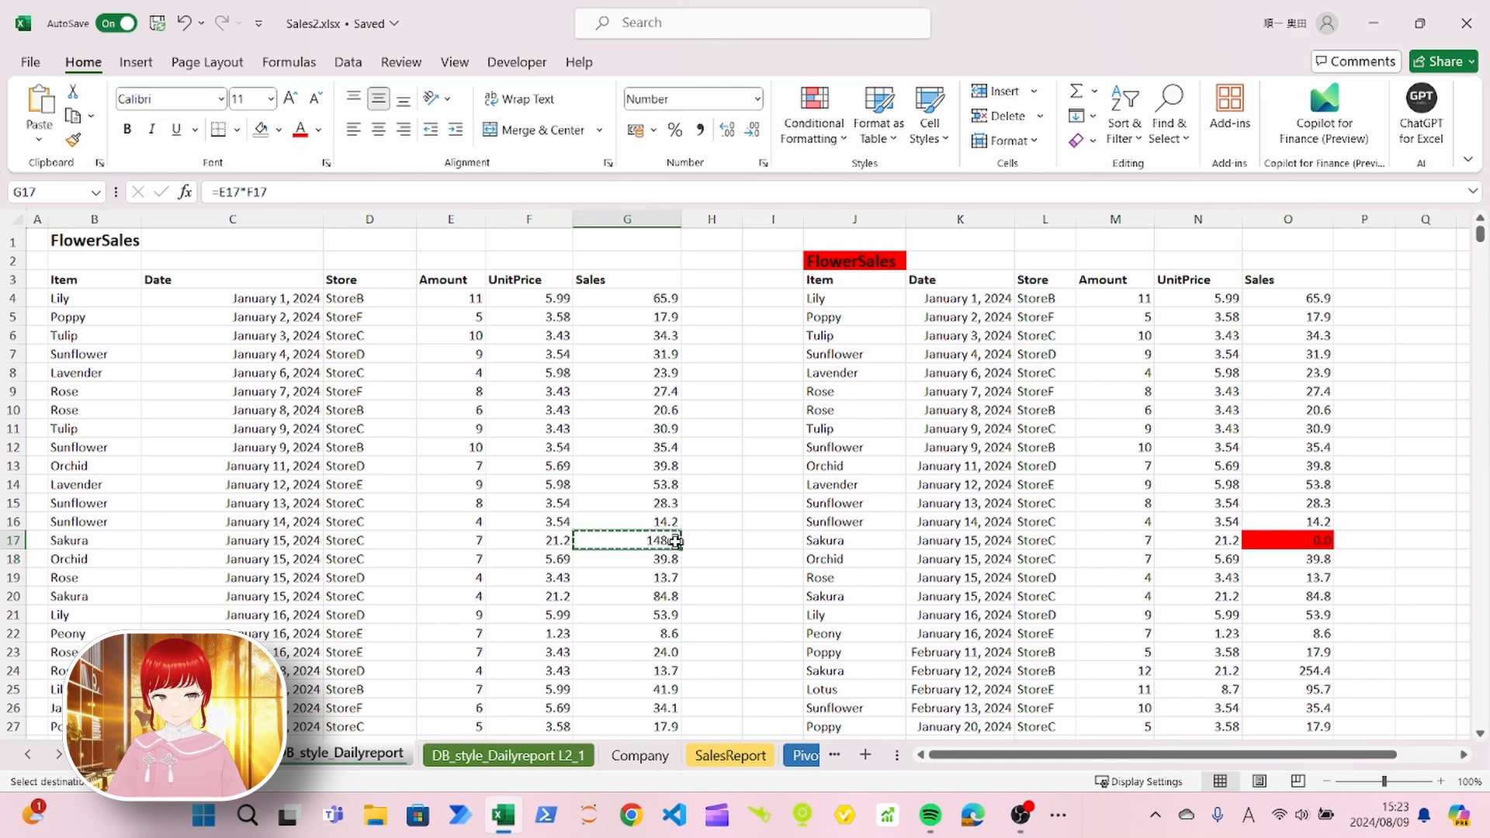
left_click(1286, 546)
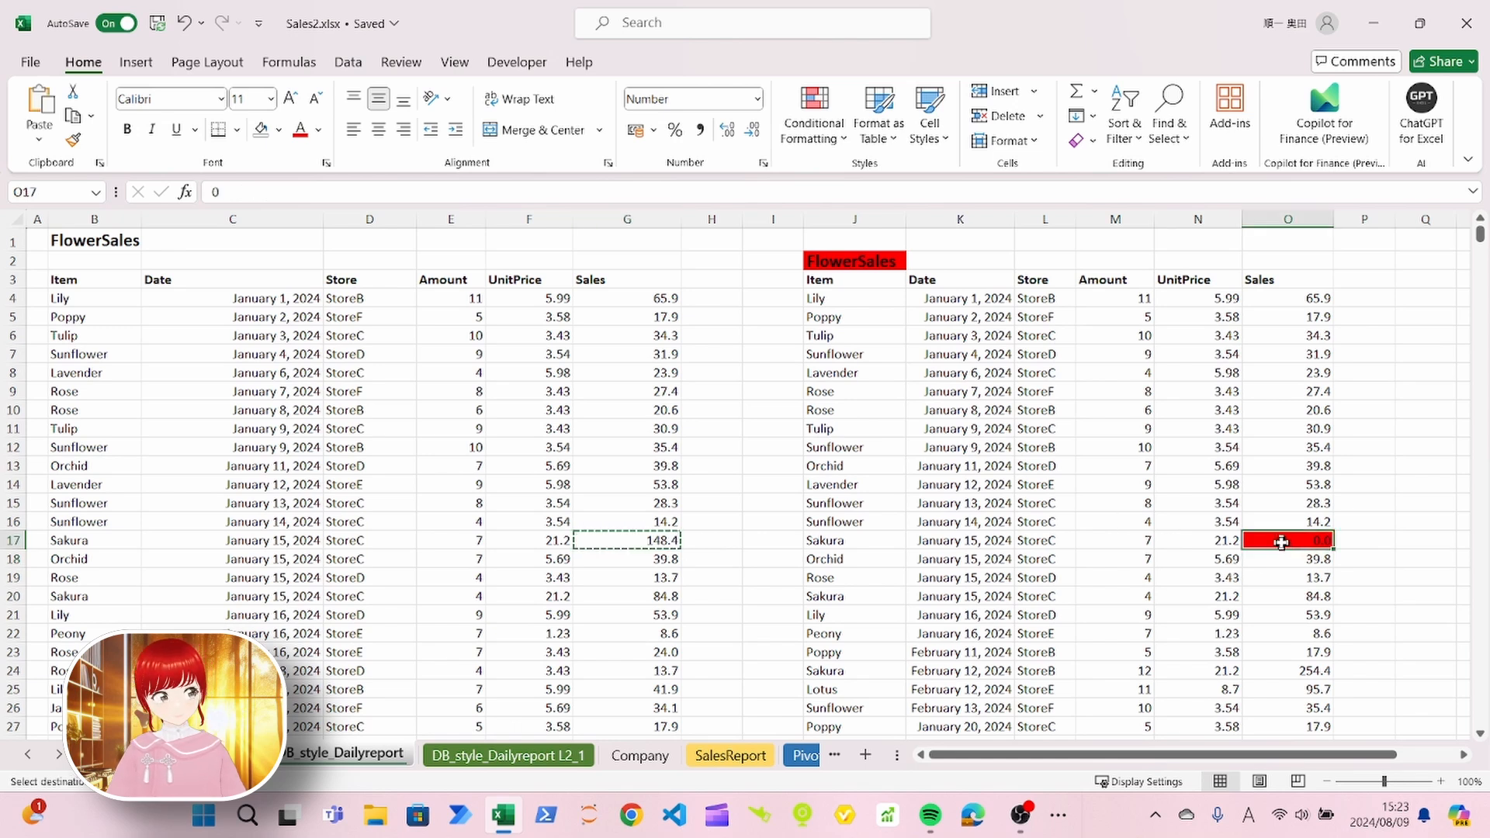
key("ctrl+v")
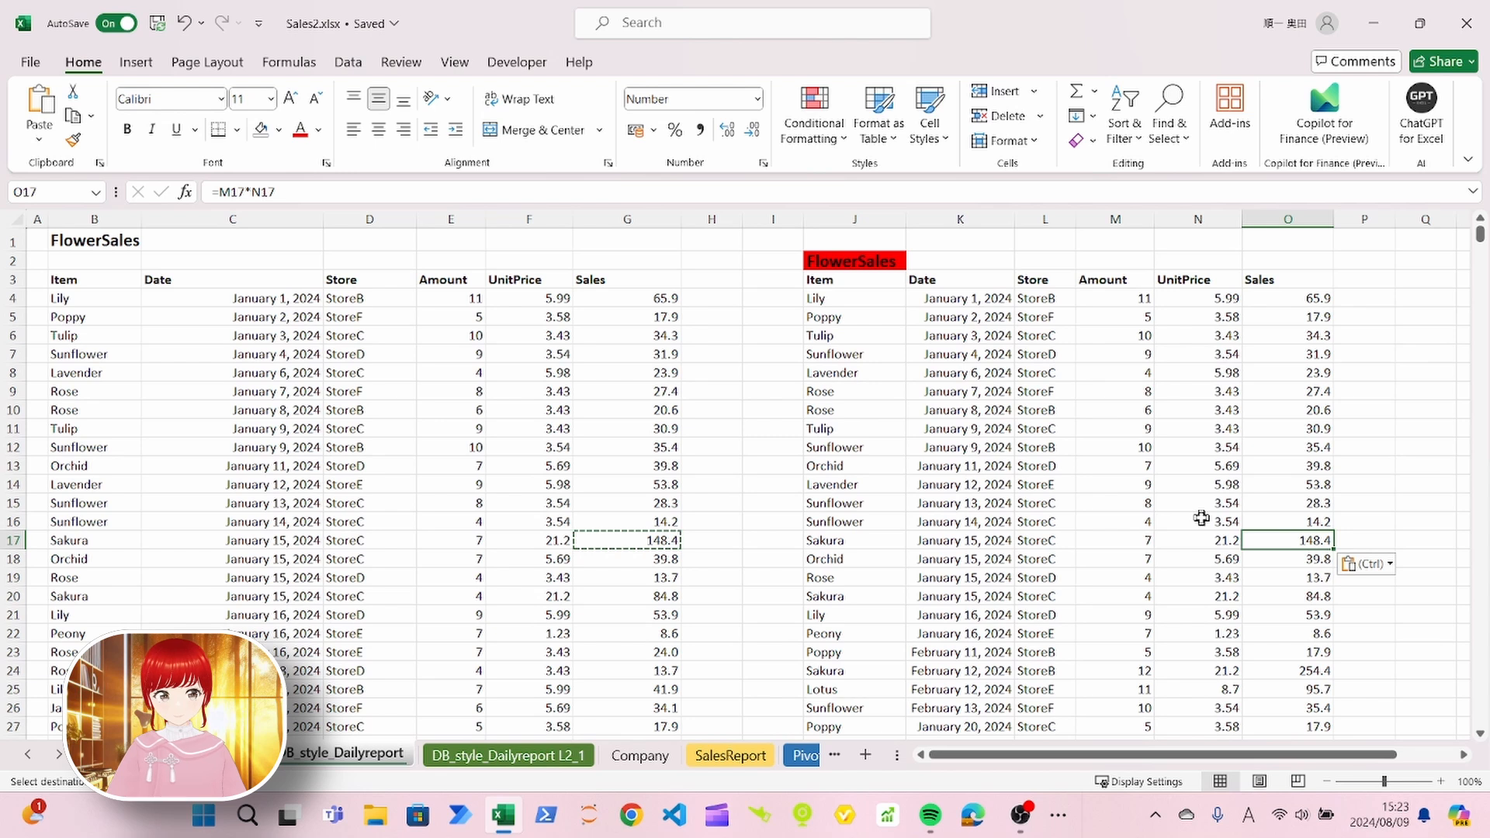
left_click(1122, 543)
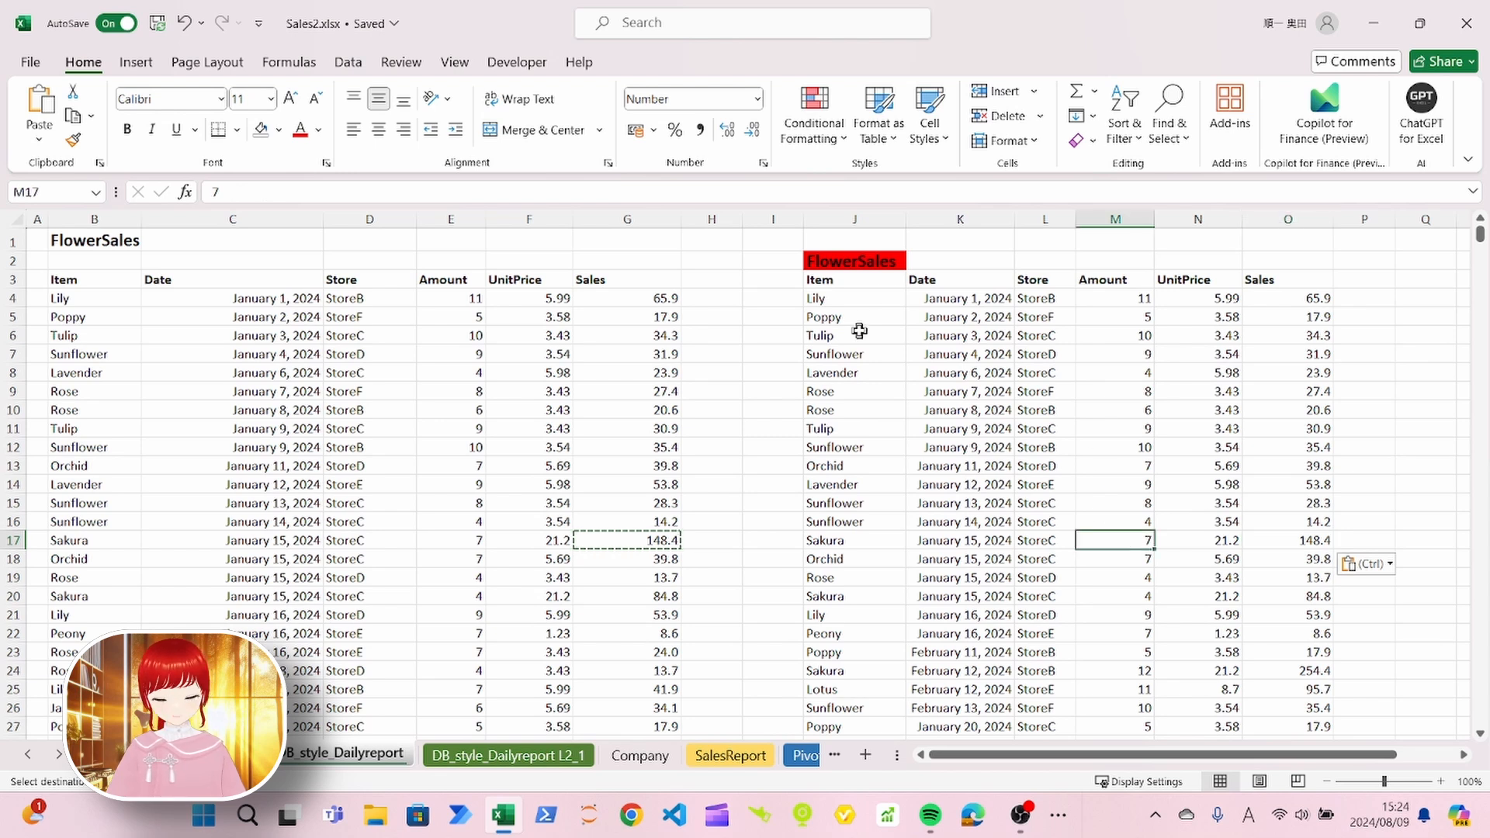
Step: Move the FlowerSales title from J2 up to J1, leaving an empty row above the second table's headers
left_click(865, 374)
key("ctrl+a")
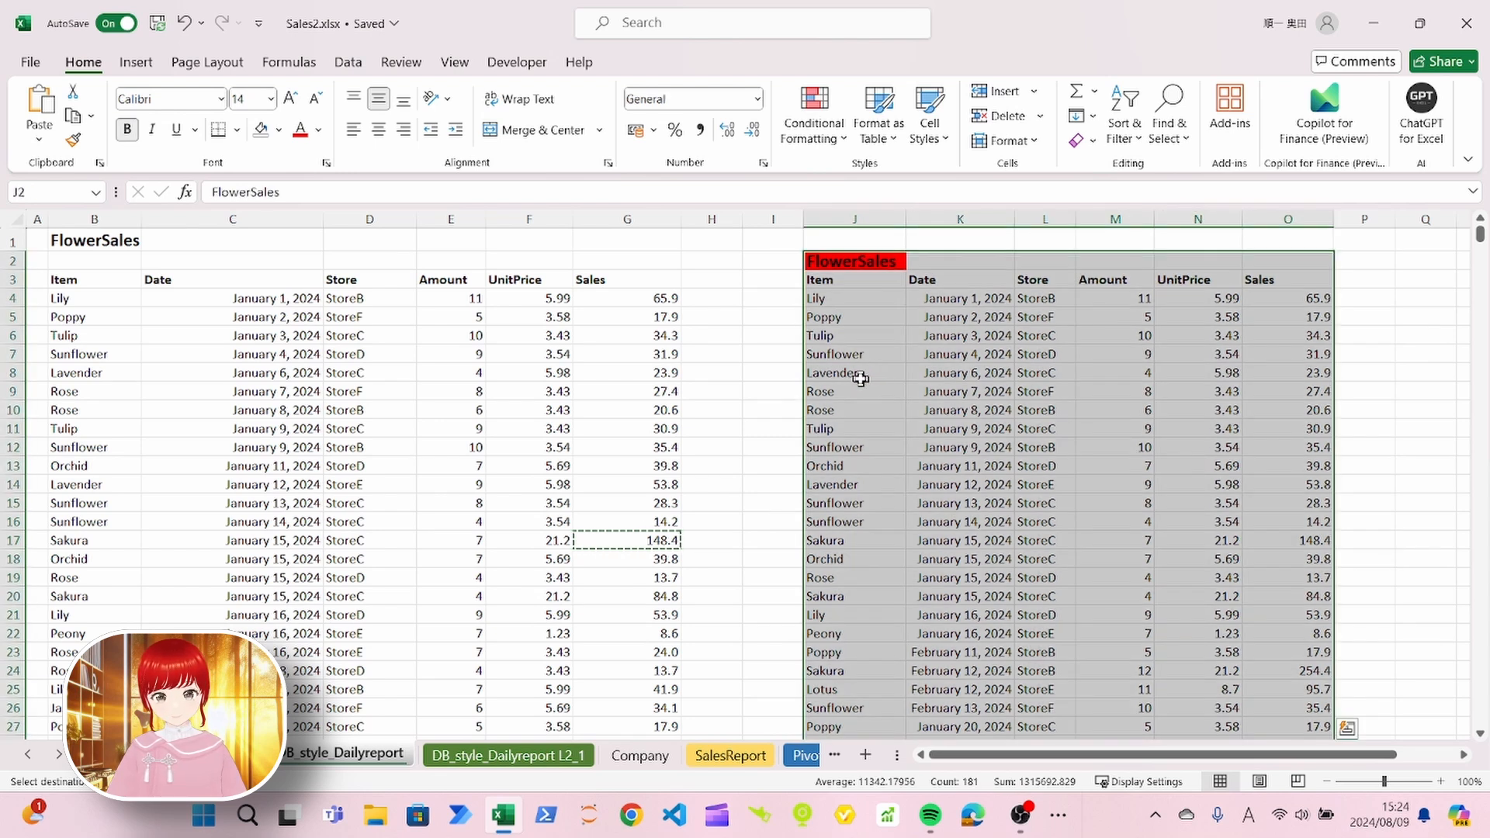
left_click(870, 266)
left_click_drag(881, 275, 881, 242)
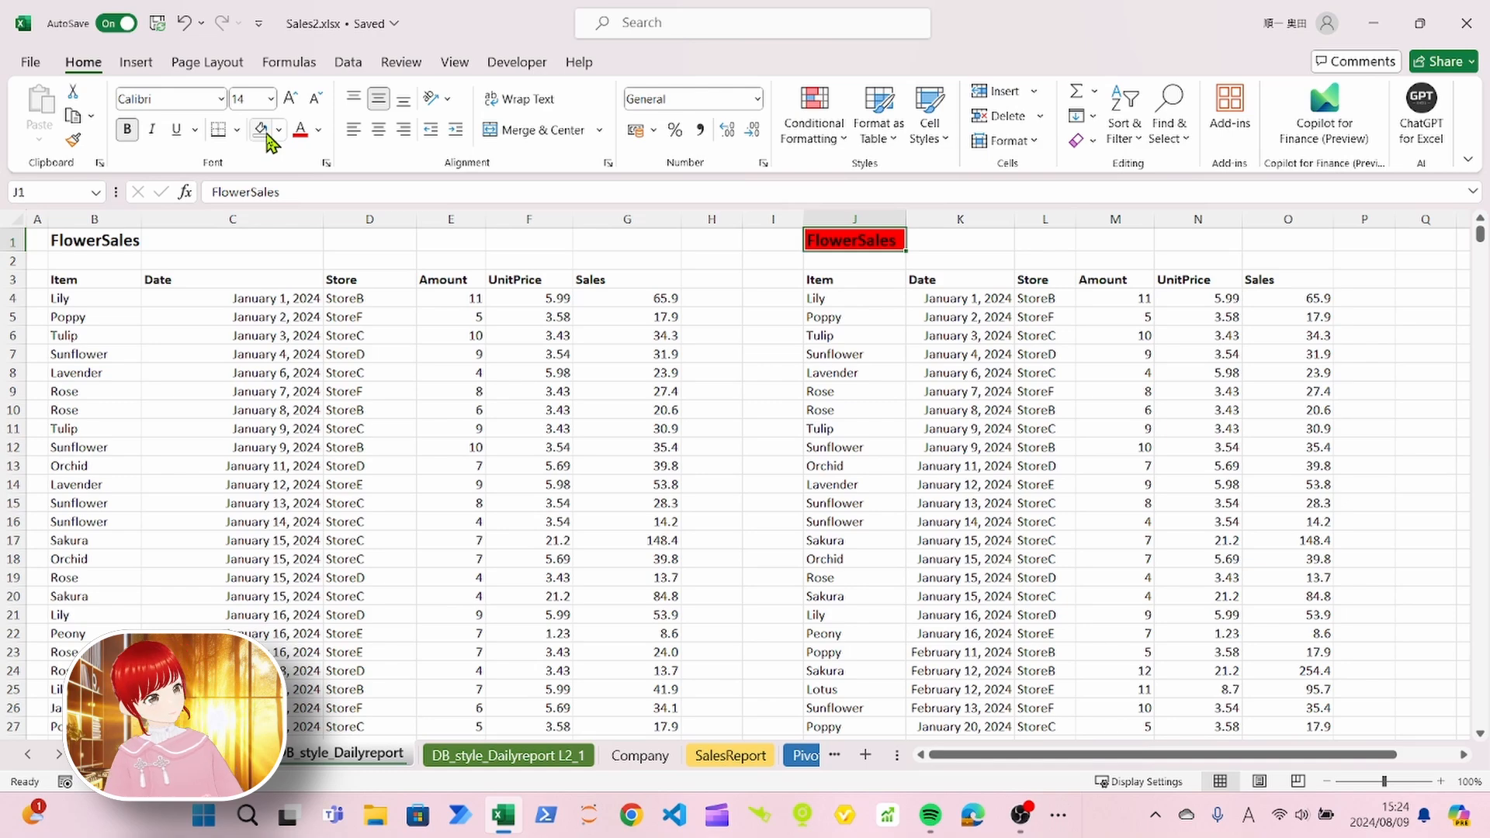
key("ctrl+z")
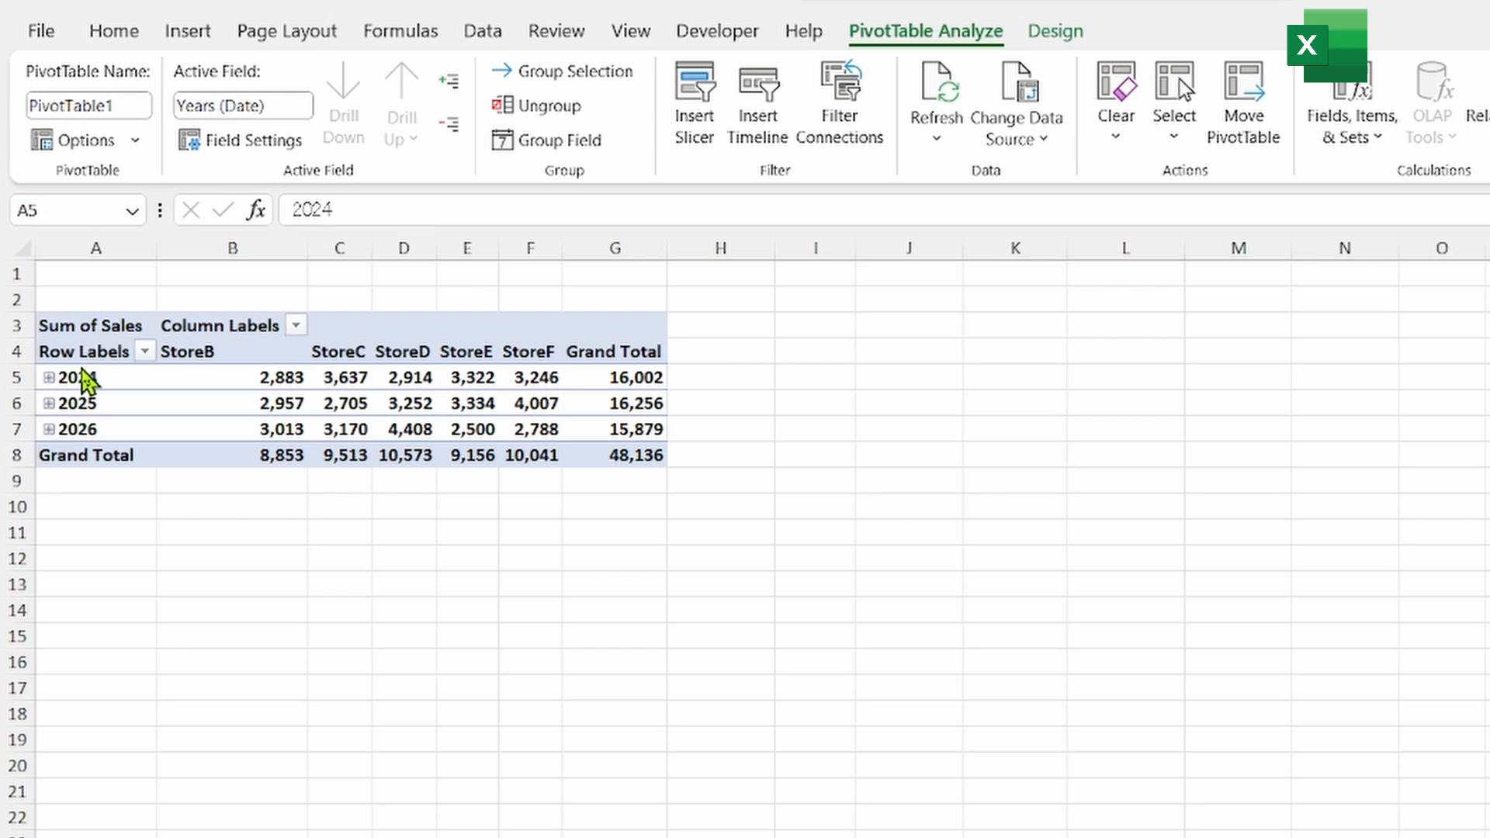
Step: Drill into 2024 in the PivotTable, collapsing Qtr1 to the quarter level and expanding it back to daily sales
left_click(49, 379)
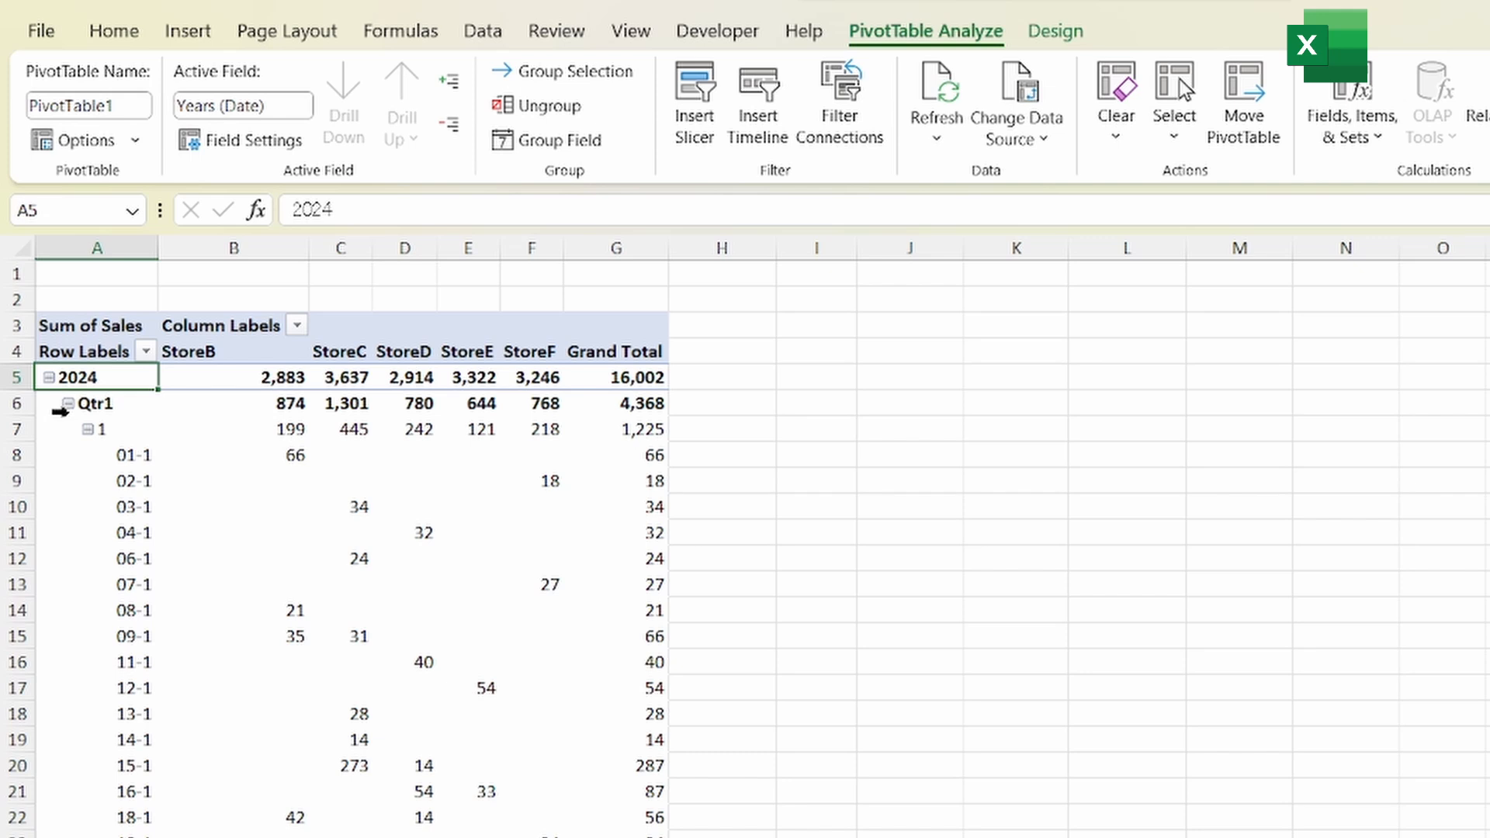
left_click(68, 404)
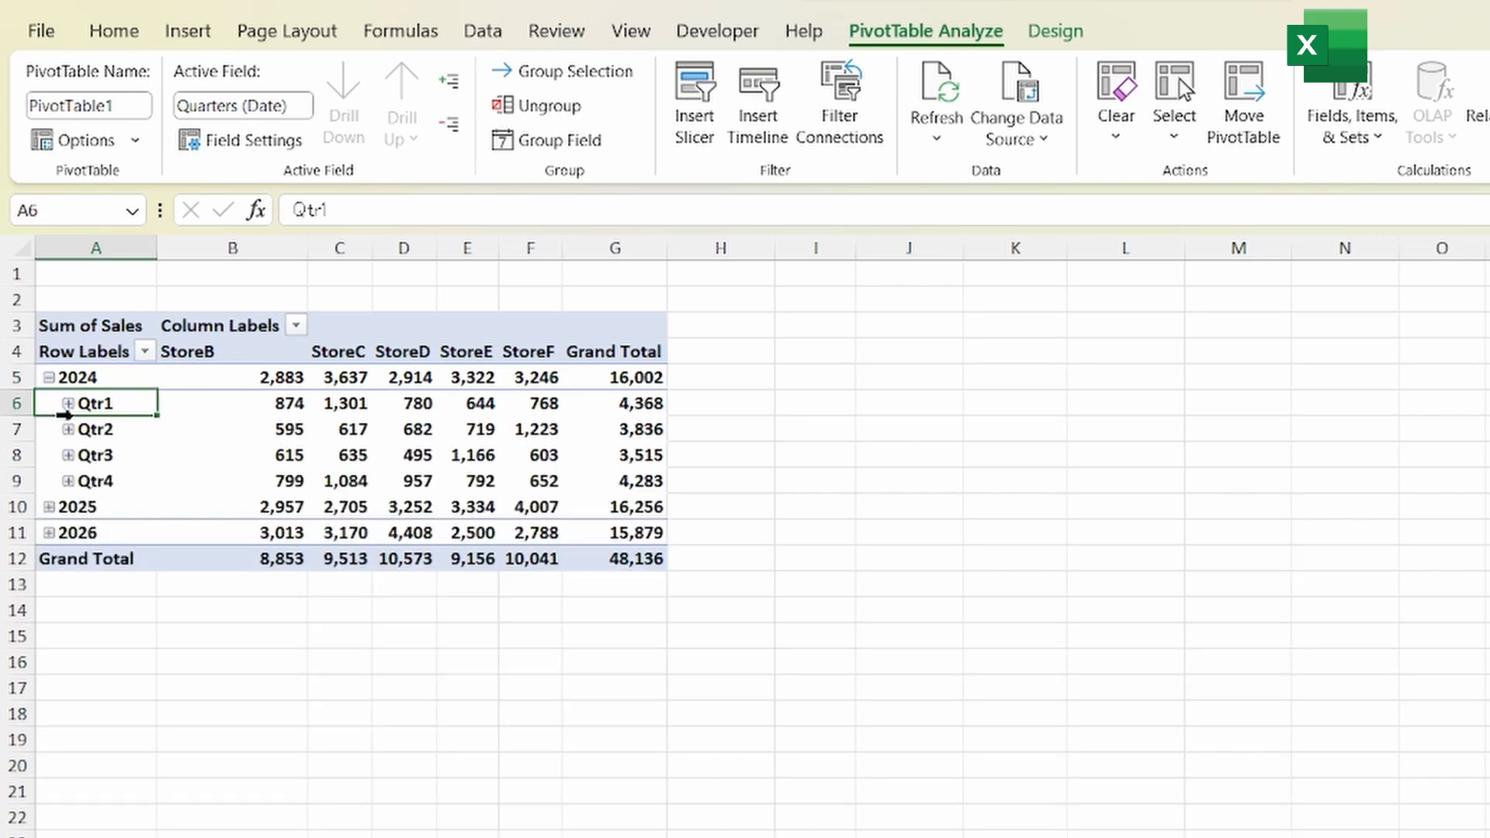
left_click(67, 404)
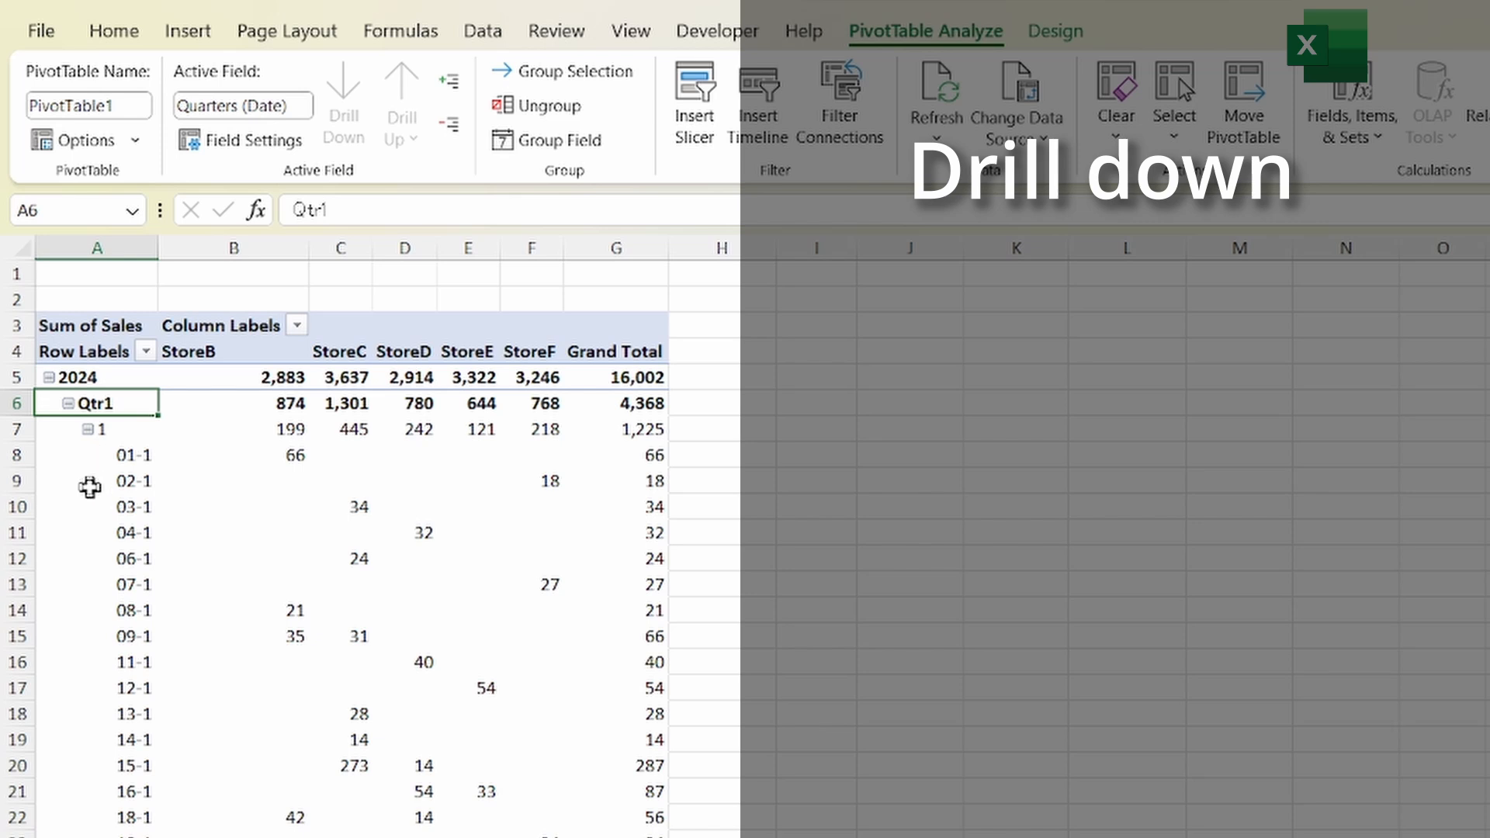
Step: Ungroup the PivotTable's date rows into individual dates
left_click(132, 609)
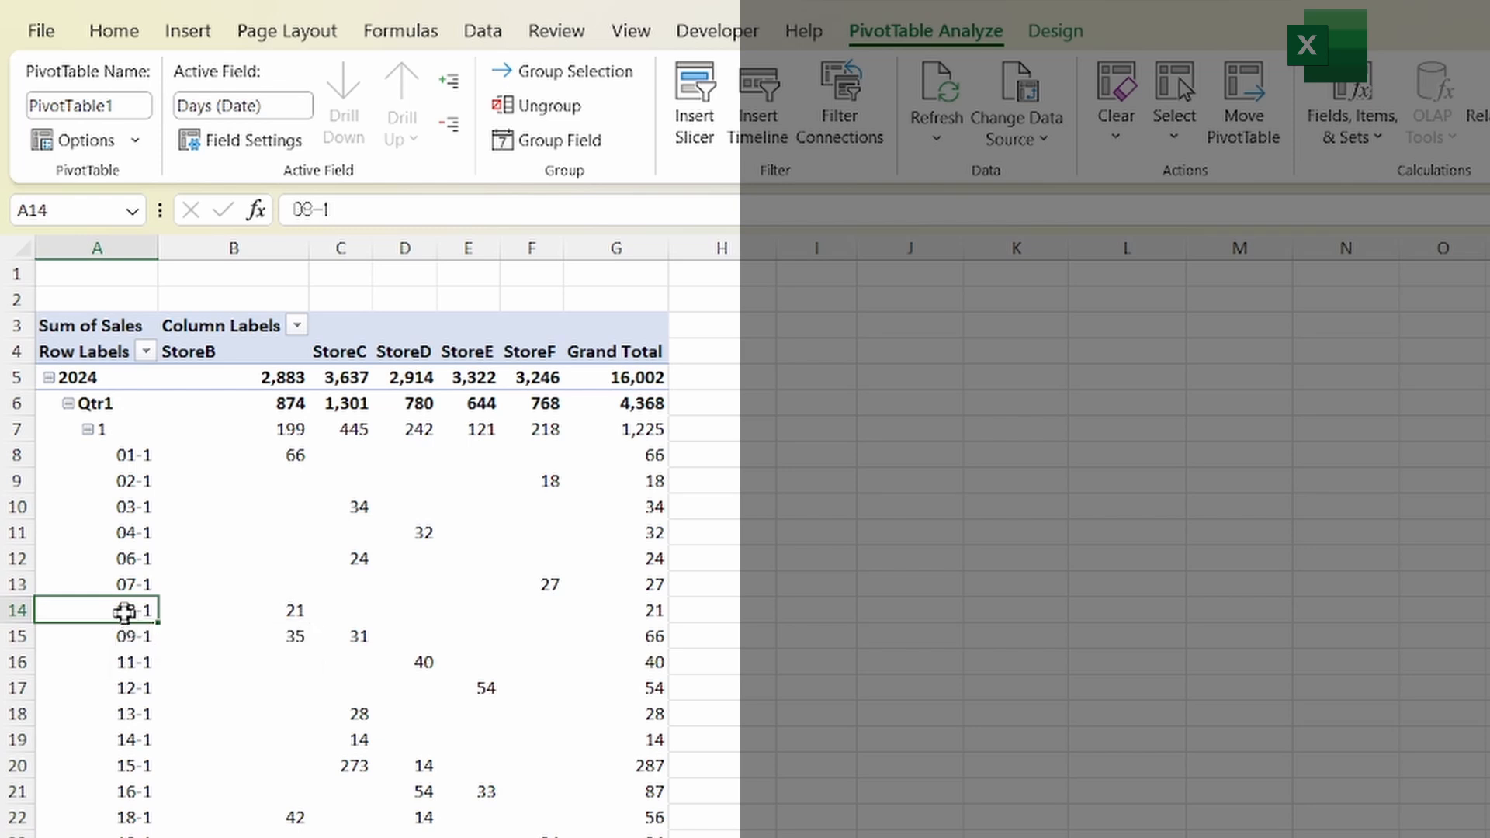
key("alt+shift+Left")
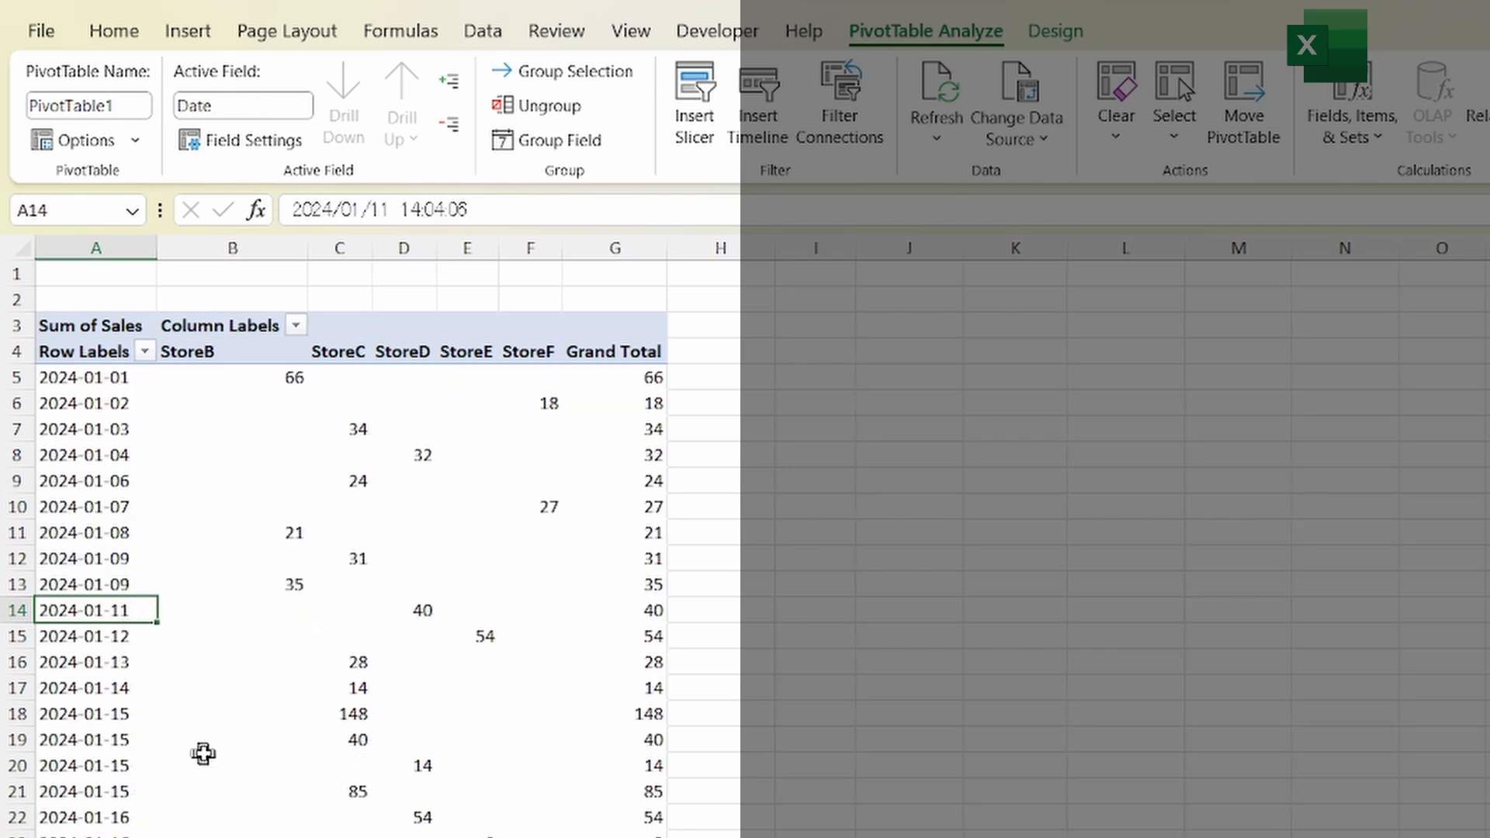
left_click(189, 774)
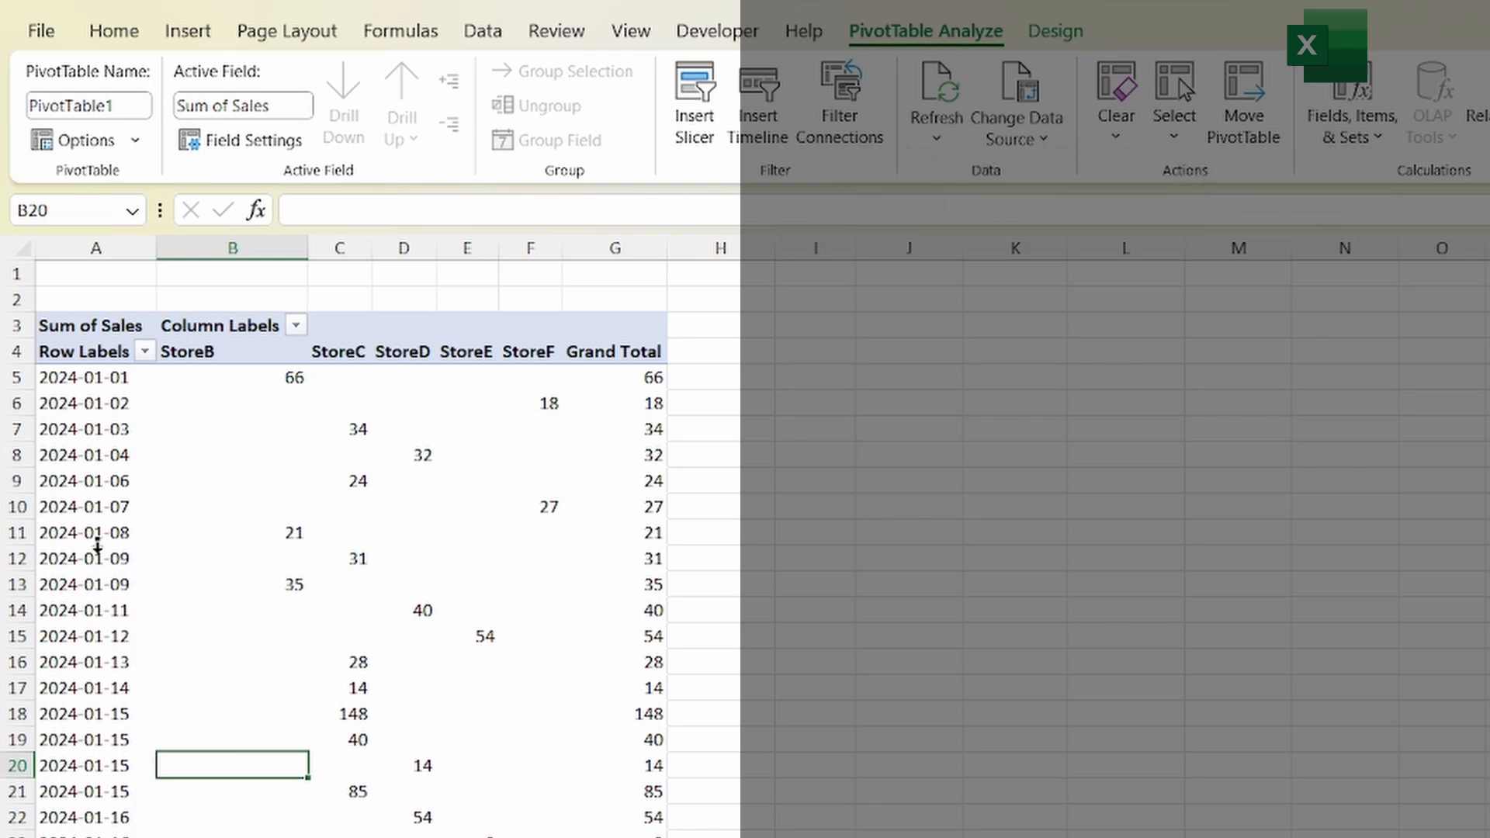
Step: Group the PivotTable's date rows by Months and Days
left_click(89, 559)
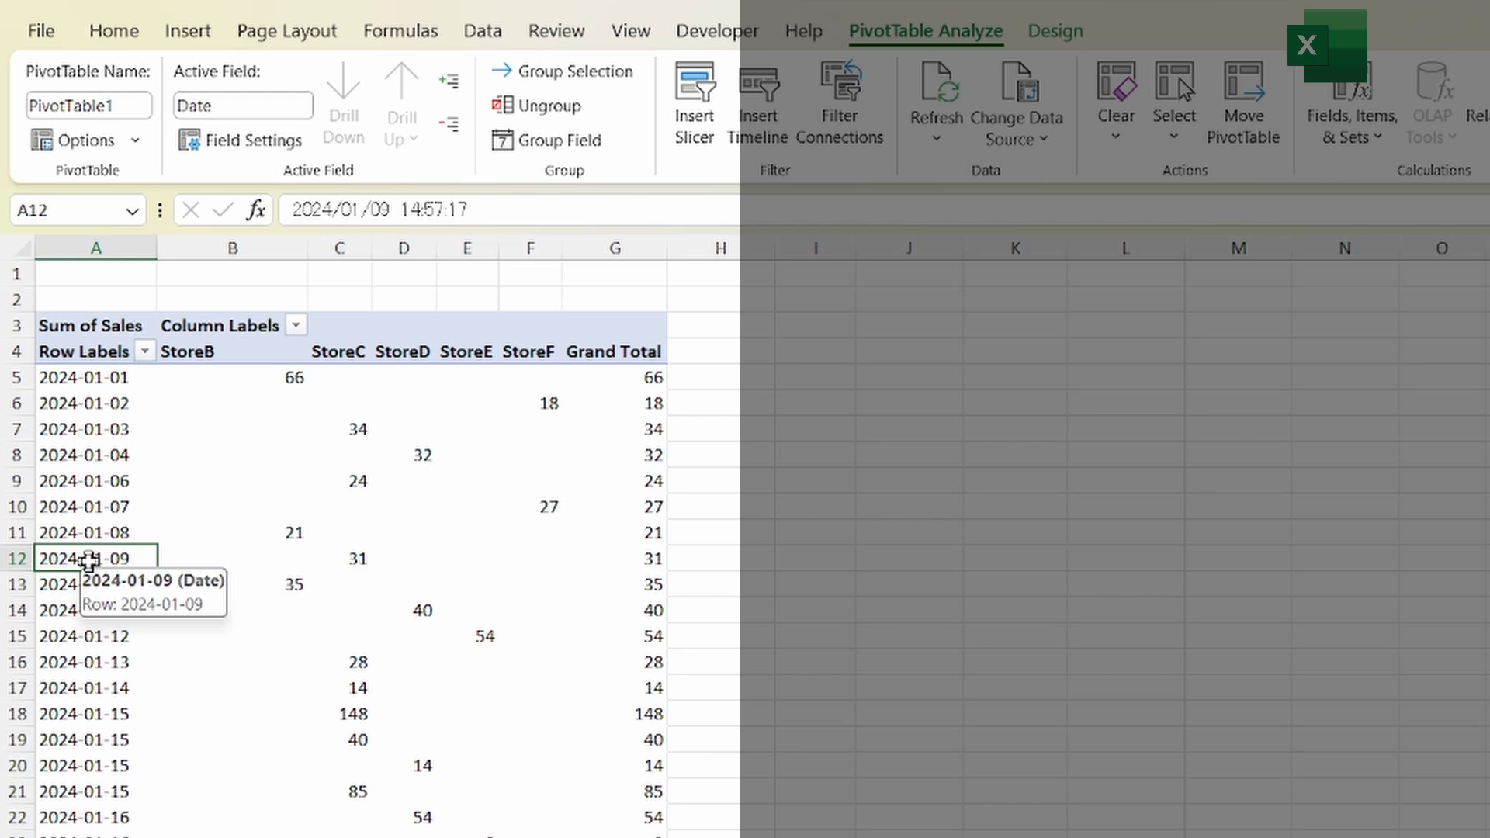
key("alt+shift+Right")
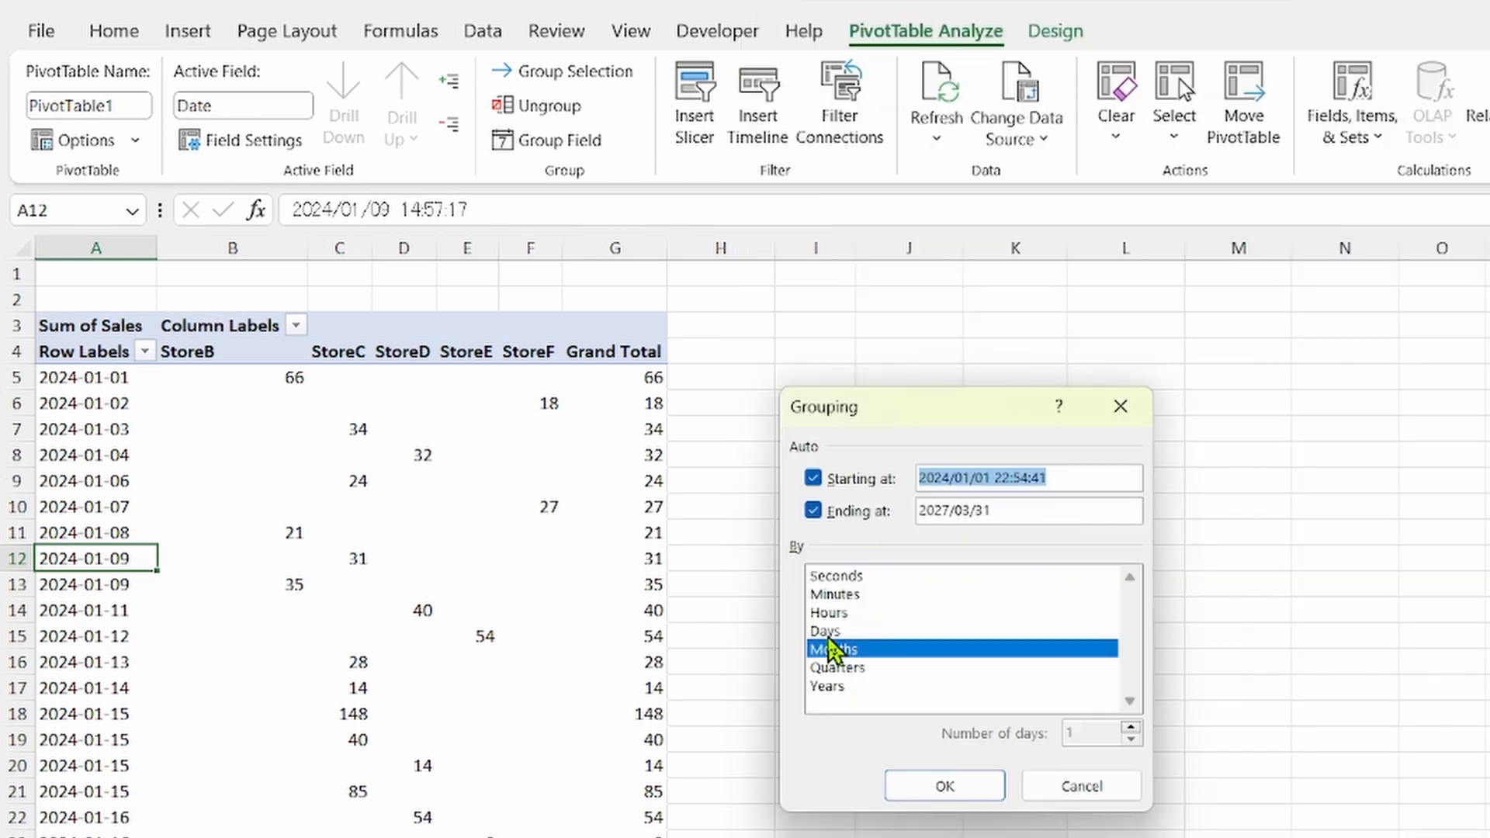
left_click(825, 630)
left_click(904, 790)
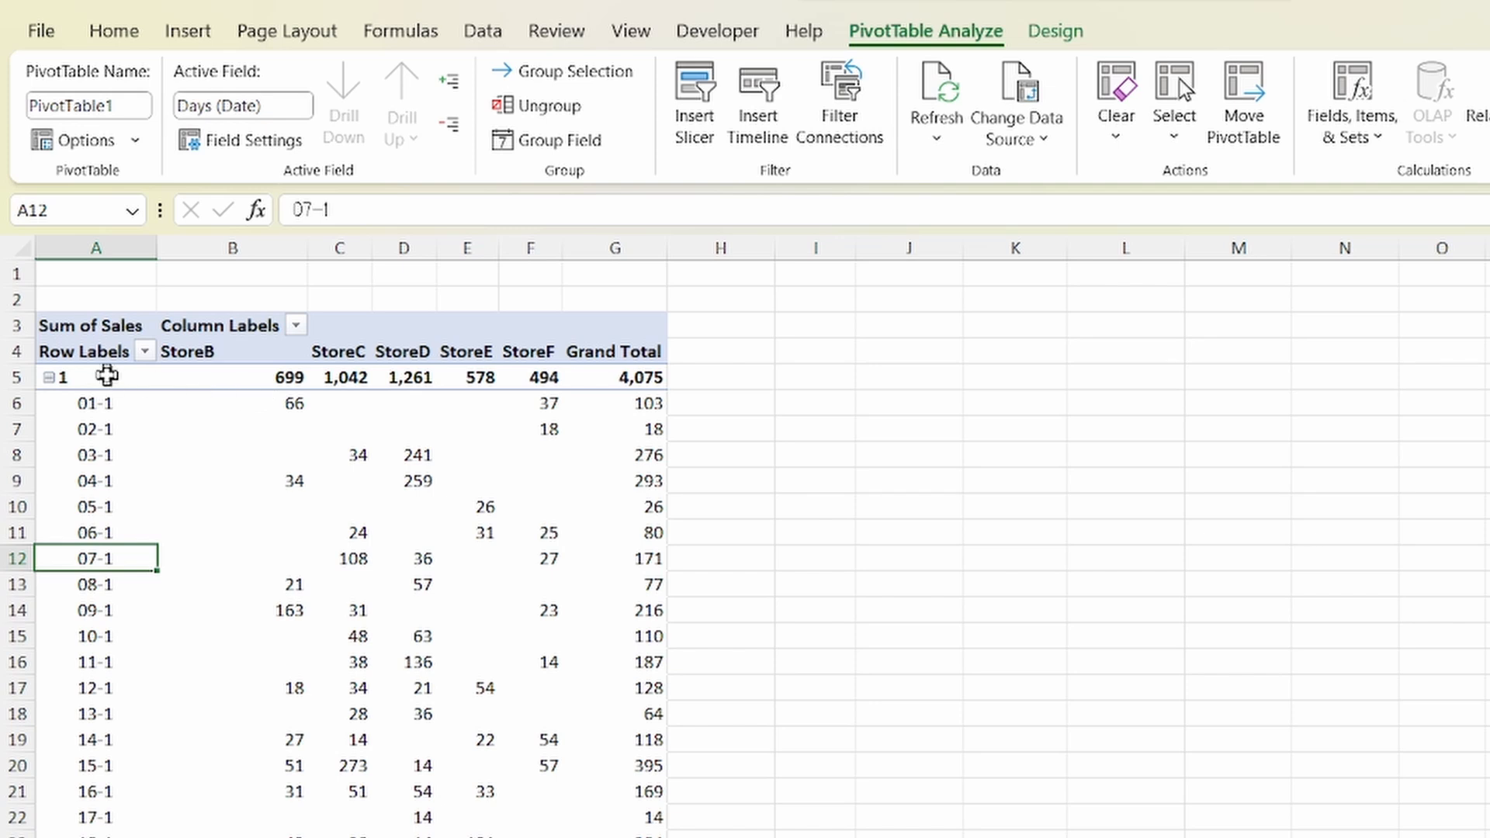
Step: Collapse months 1 to 5 in the PivotTable one at a time, and undo the collapse of month 5
left_click(48, 378)
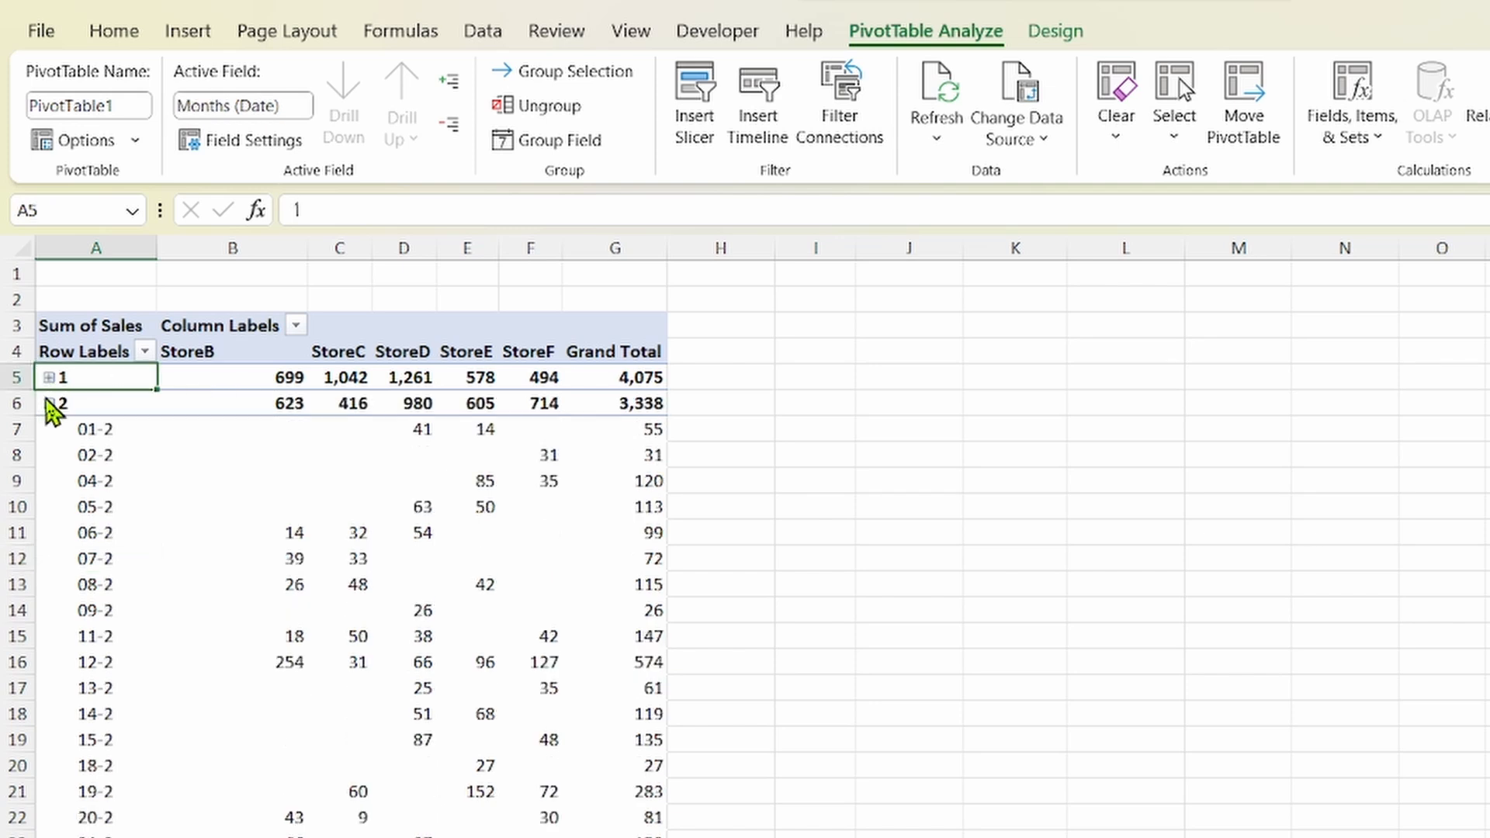
left_click(48, 404)
left_click(48, 429)
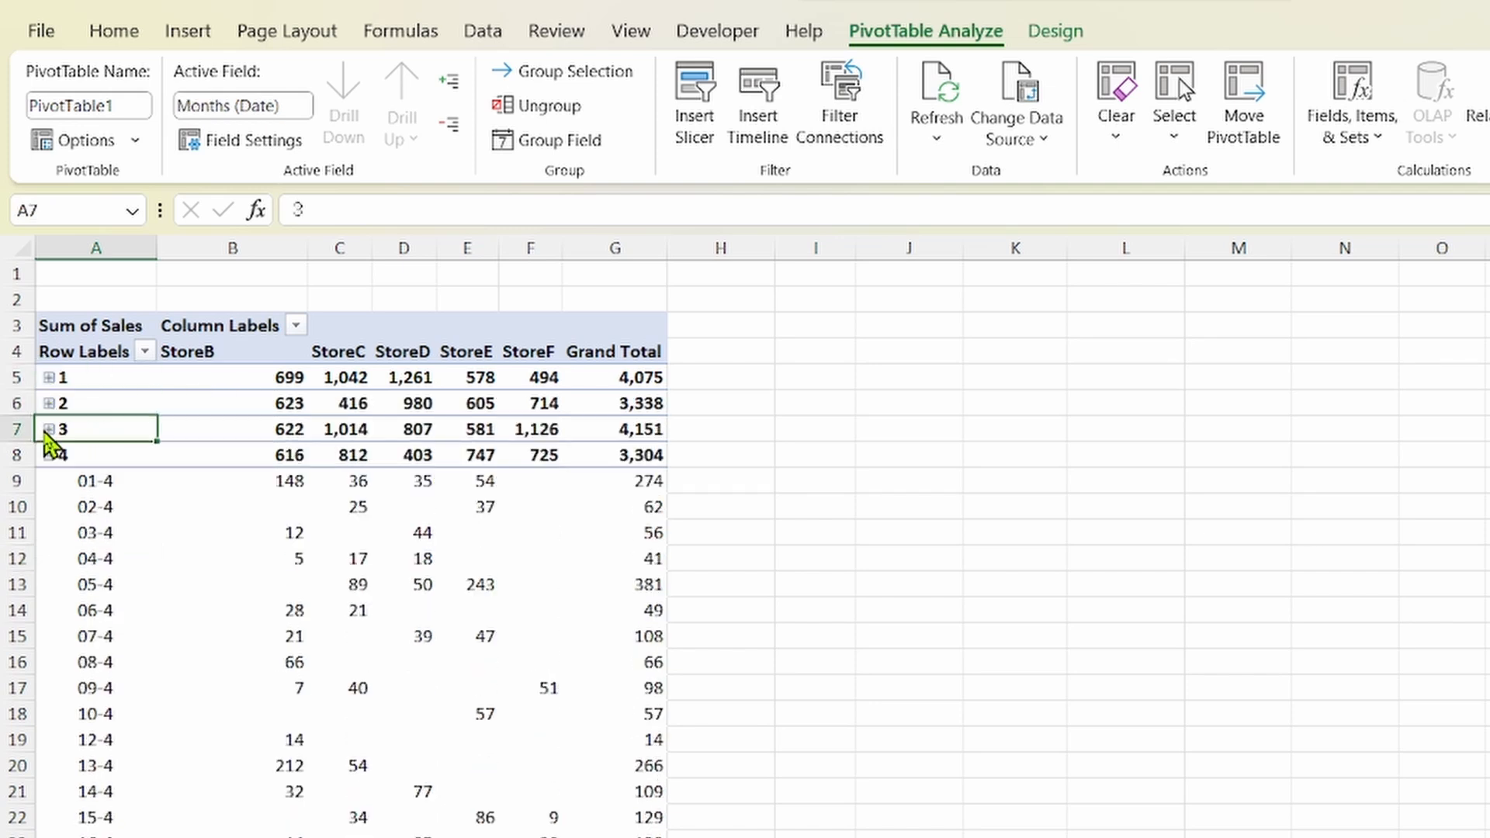
left_click(49, 456)
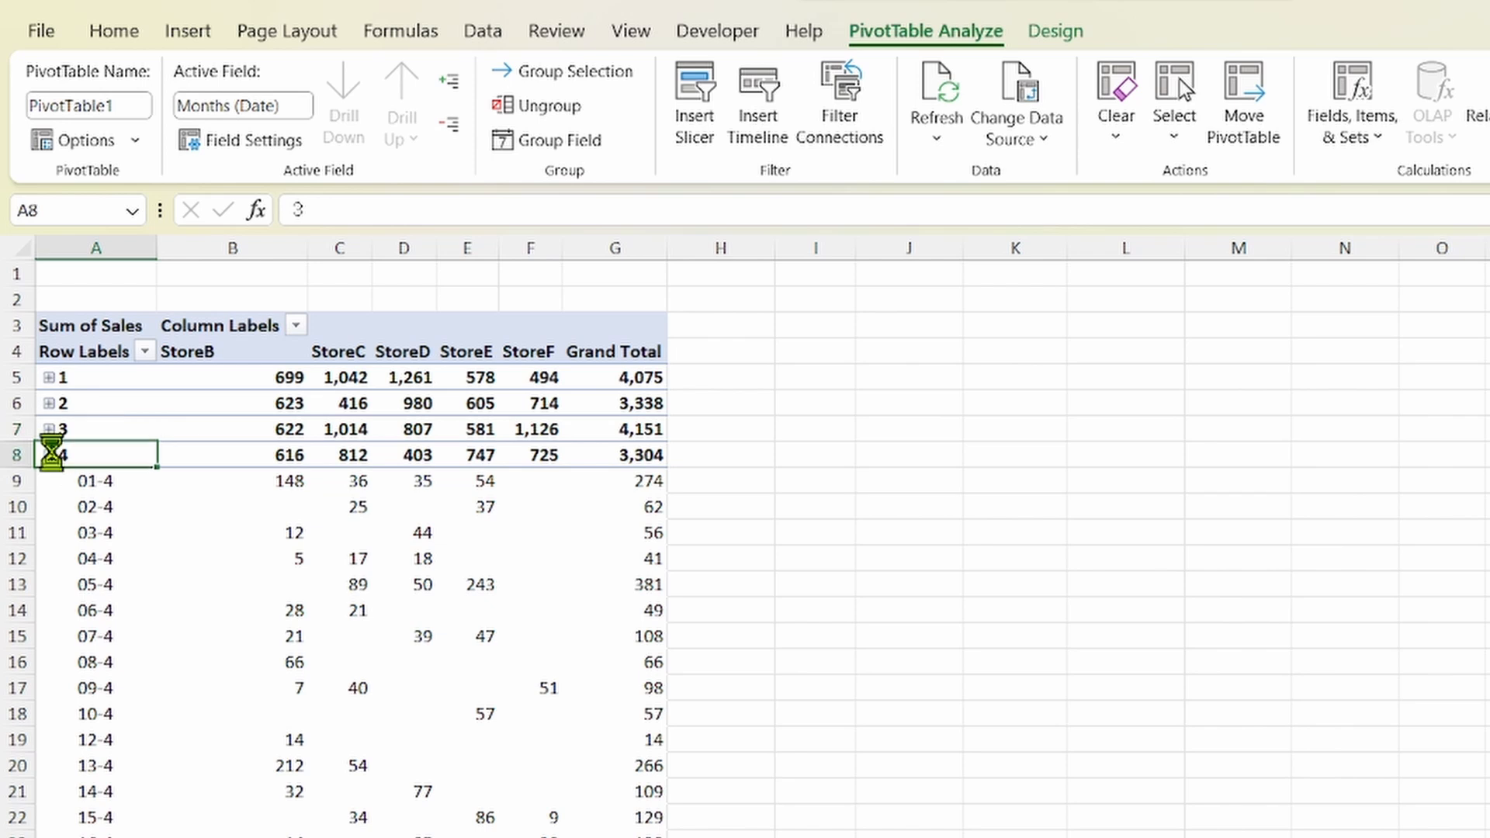
left_click(49, 481)
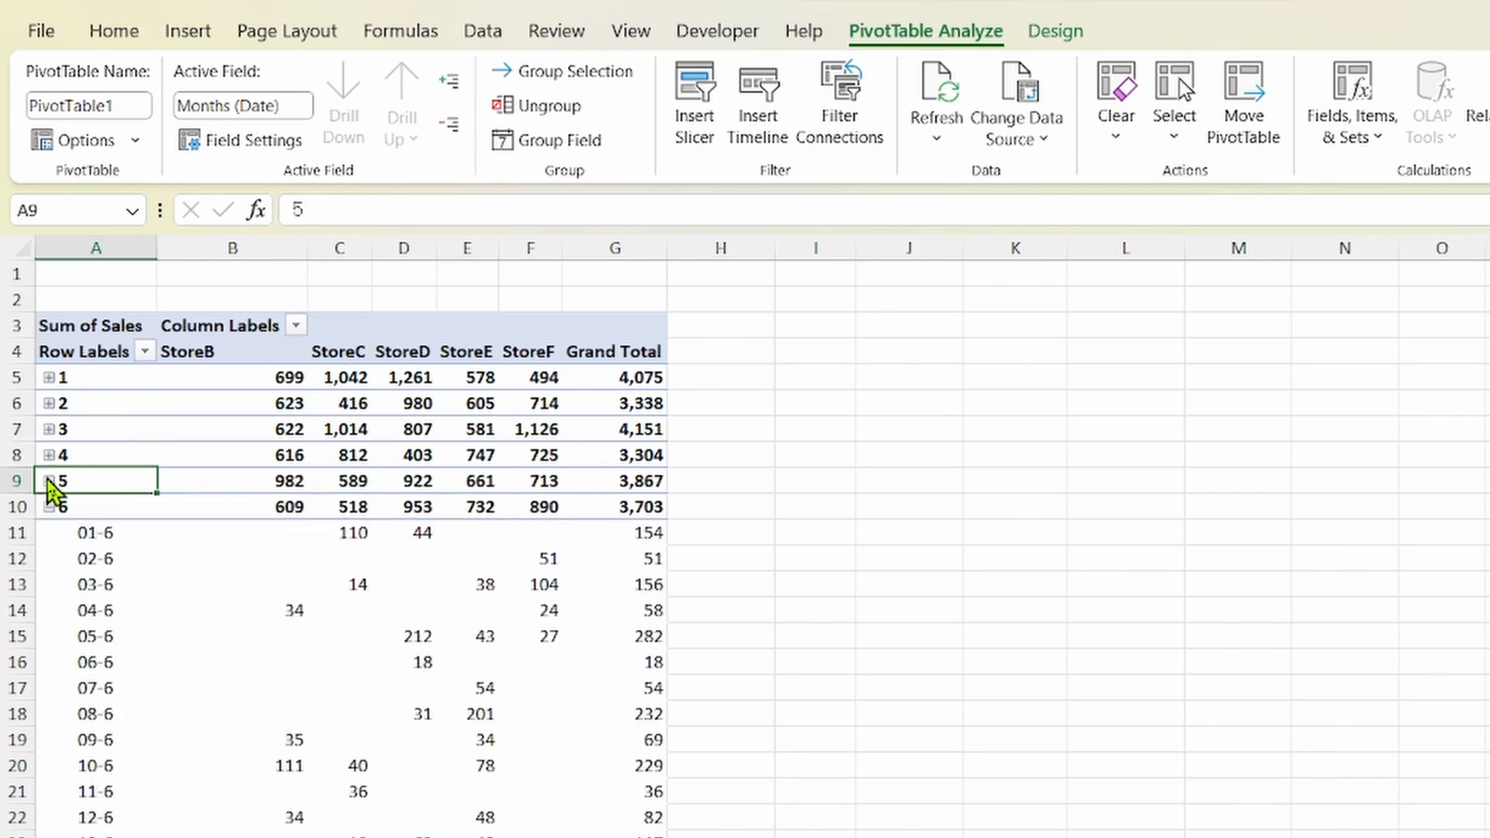
key("ctrl+z")
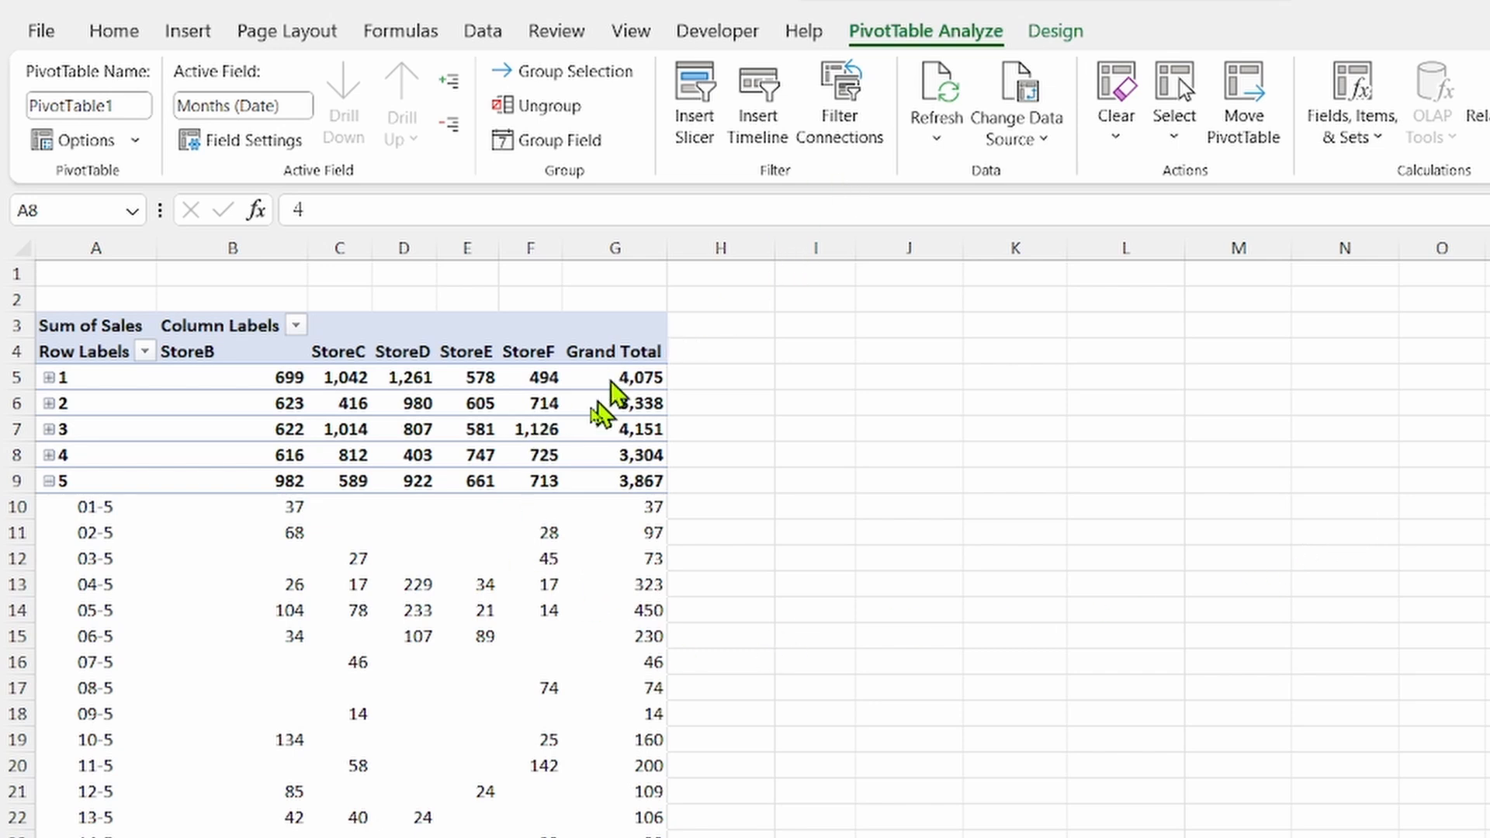
Step: Collapse the entire Months field at once so every month's daily rows are hidden
left_click(576, 393)
left_click(576, 393)
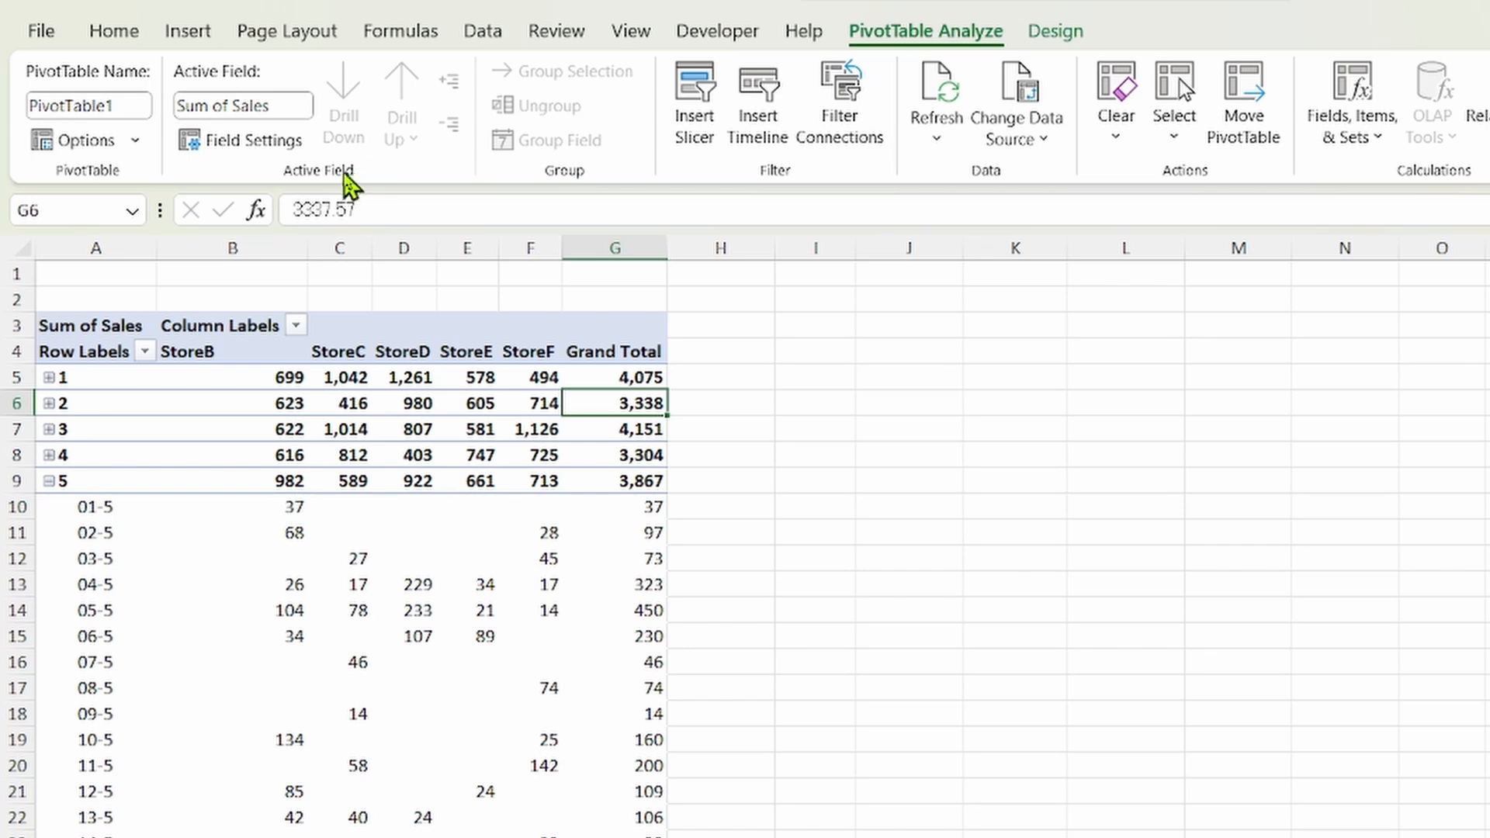
left_click(153, 403)
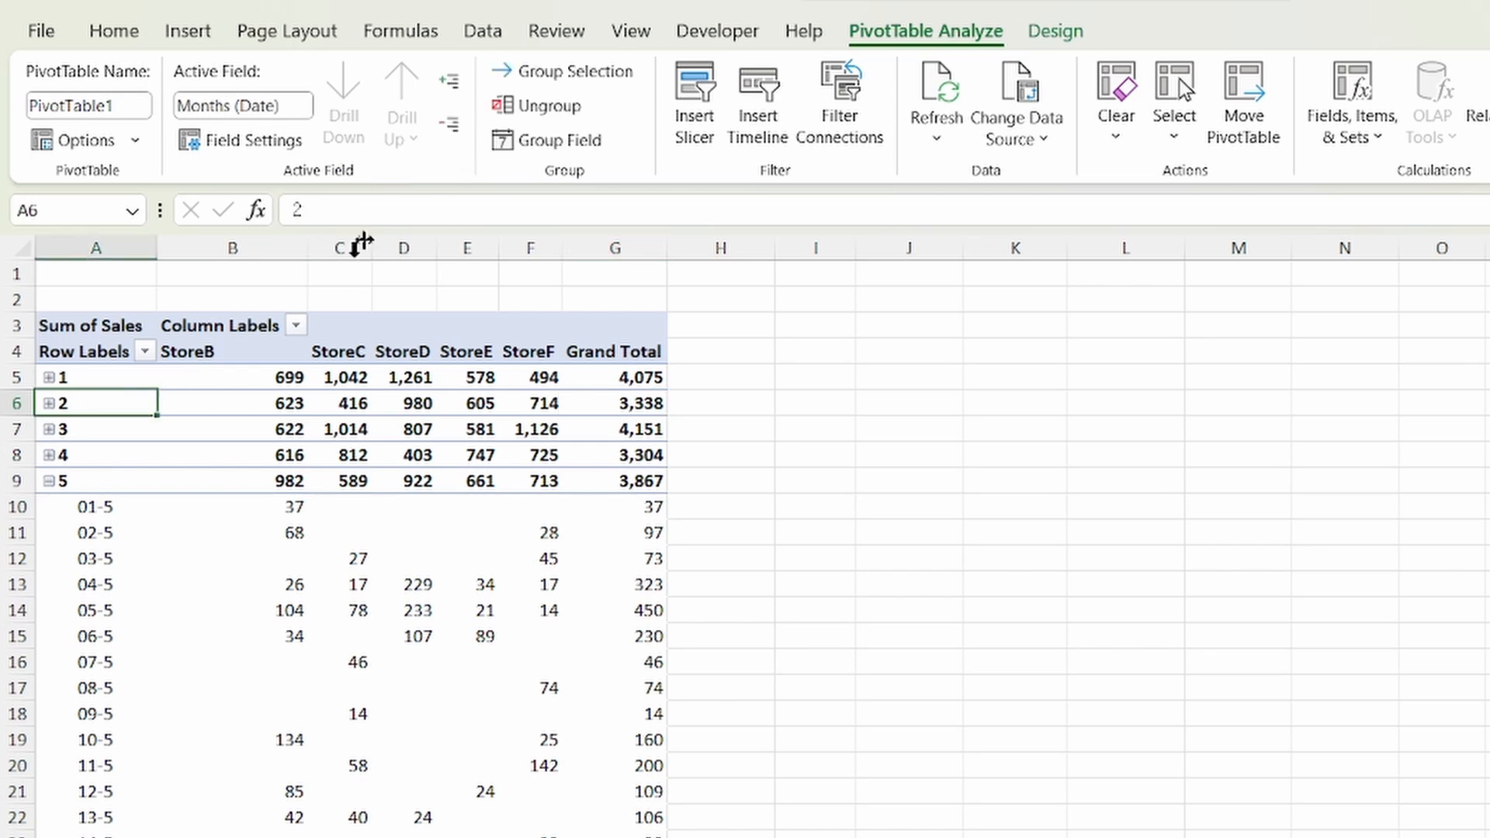
left_click(457, 126)
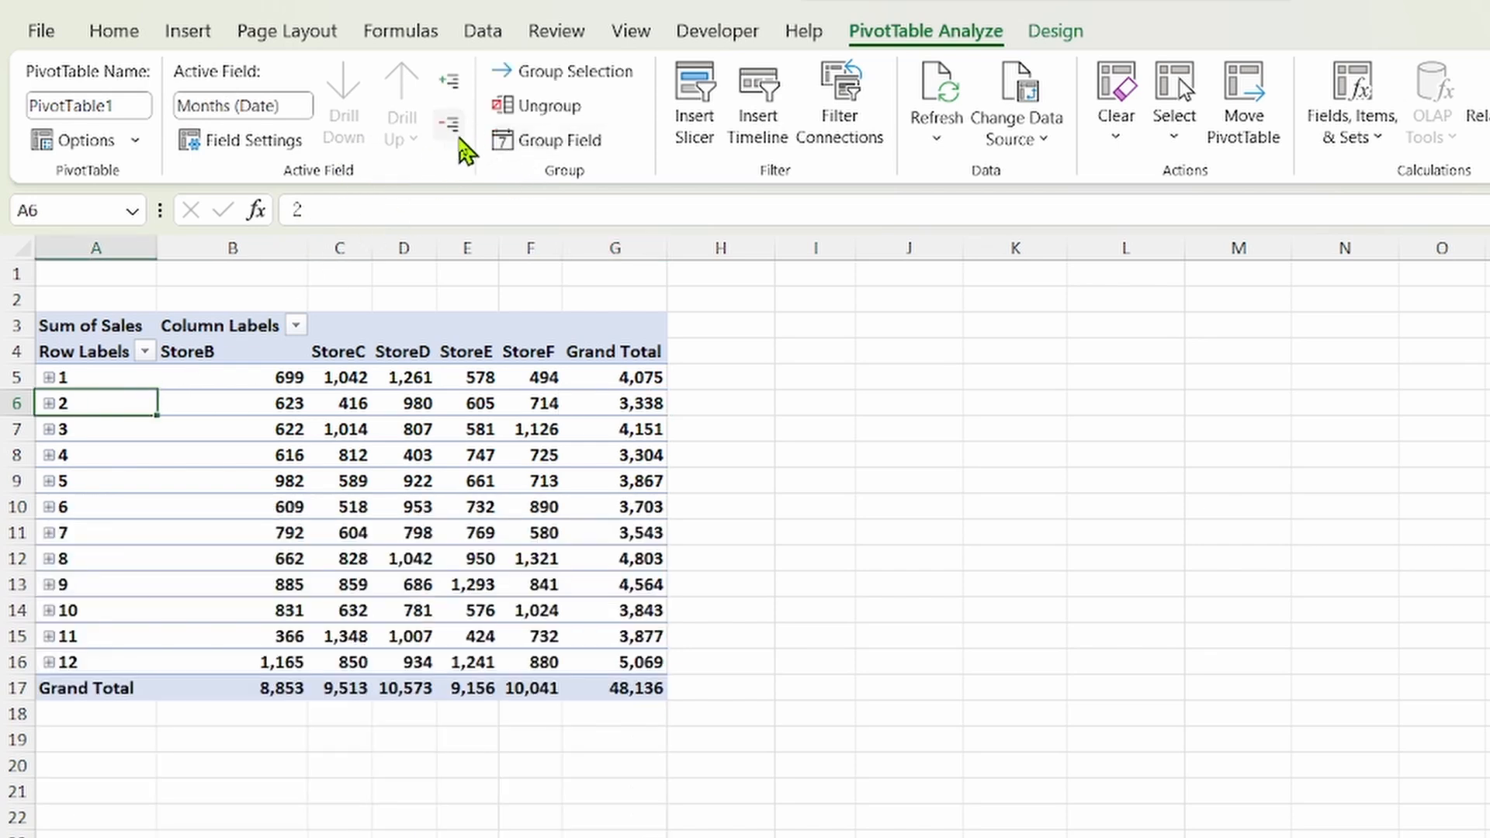
Step: Alternately expand the entire Months field to daily rows and collapse it back to months
left_click(453, 84)
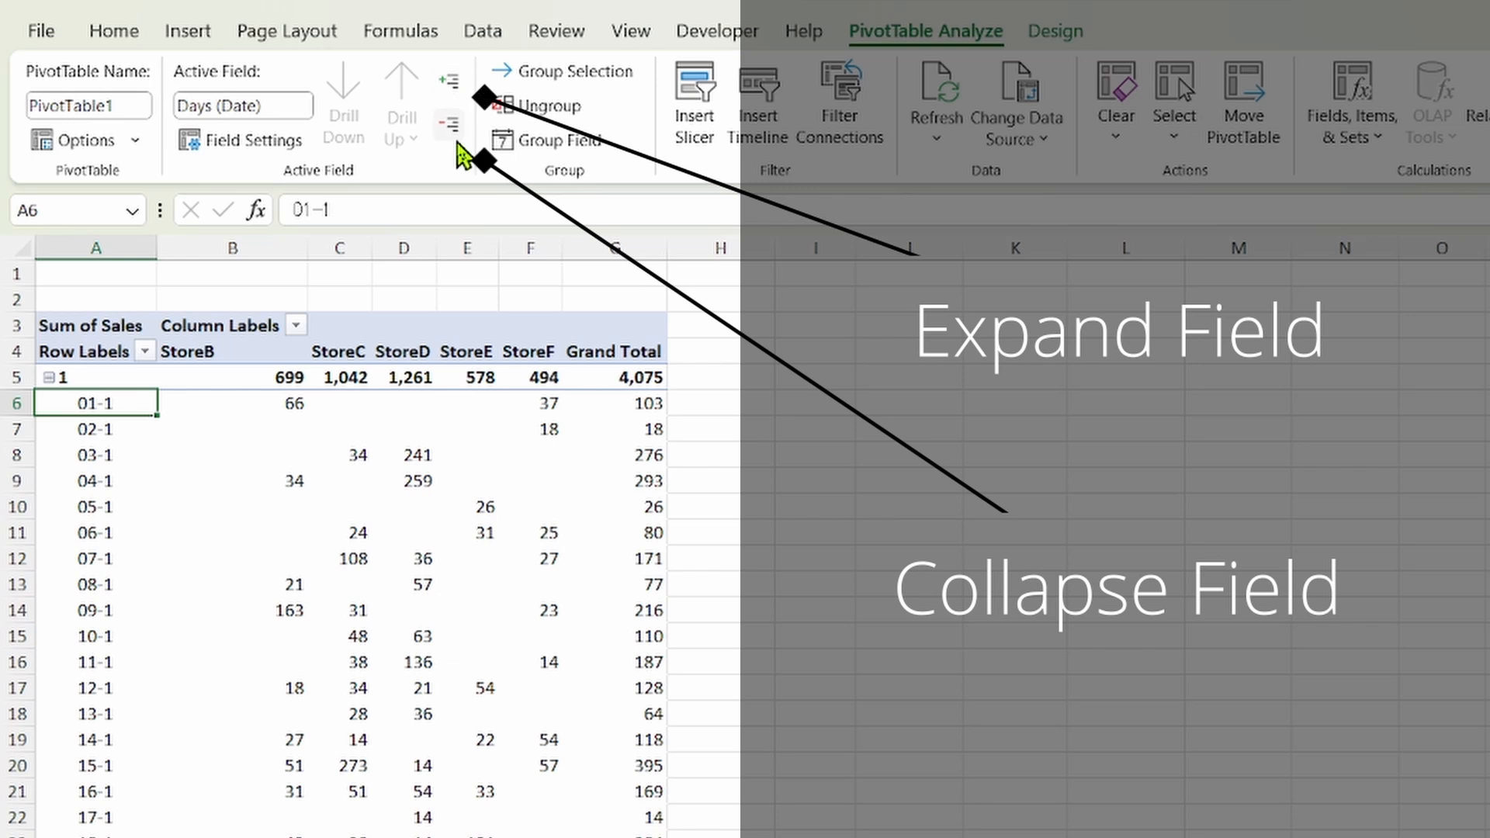
left_click(451, 124)
left_click(458, 85)
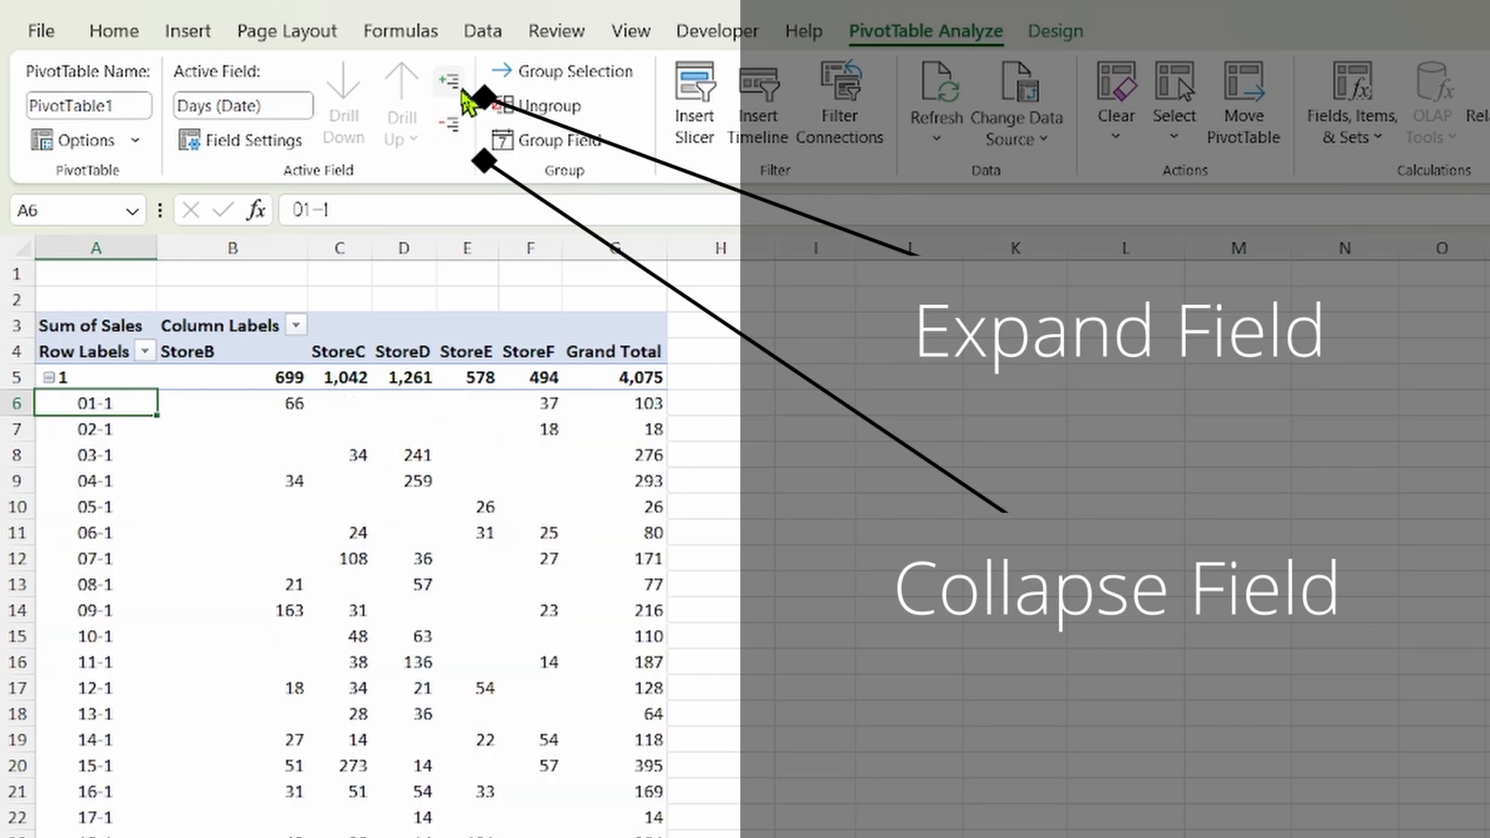
left_click(448, 131)
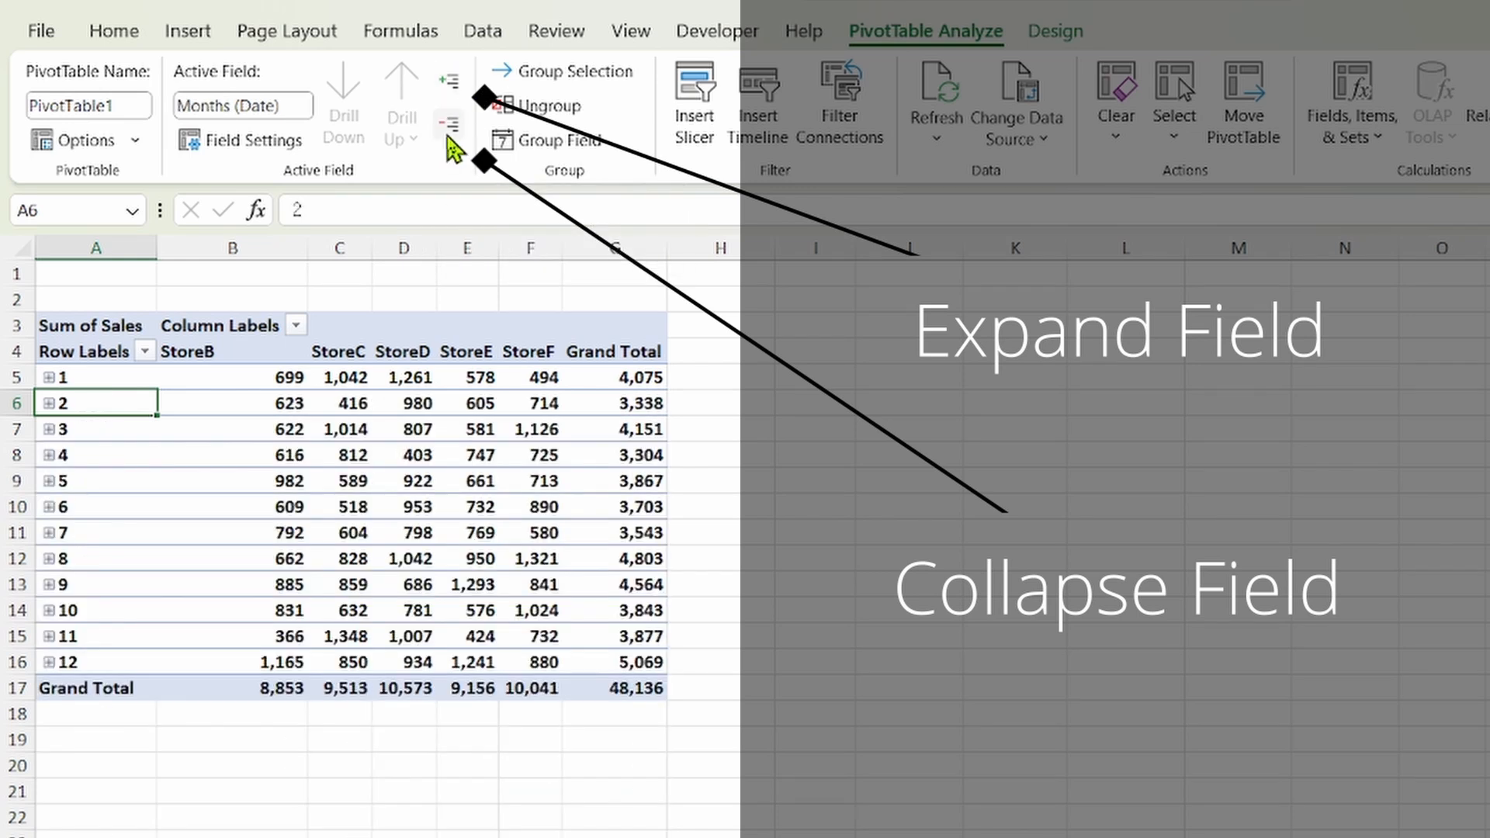
left_click(451, 85)
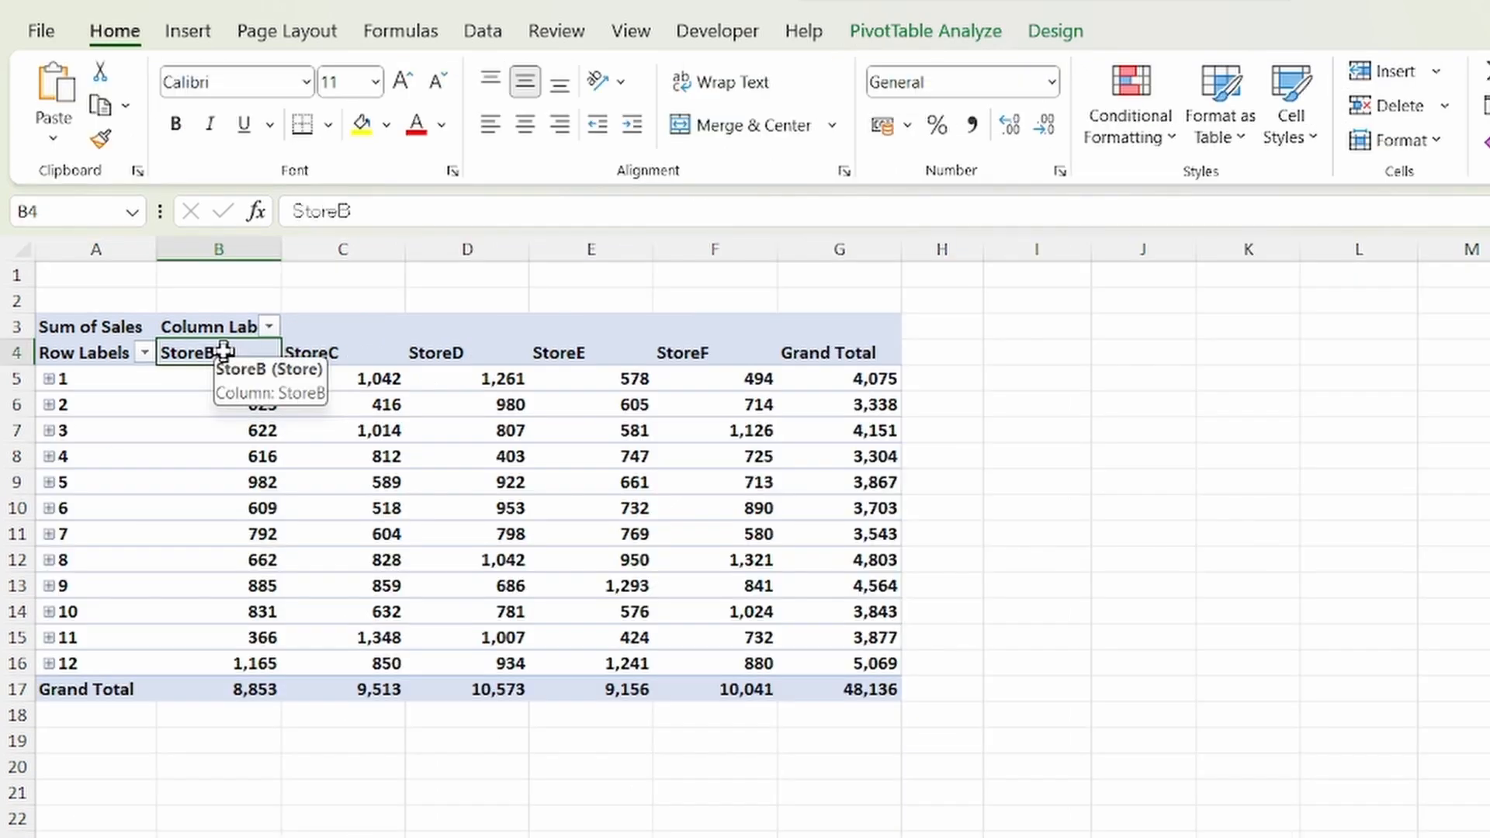
Step: Group the StoreB and StoreC columns of the PivotTable and ungroup them again
left_click_drag(224, 351, 300, 363)
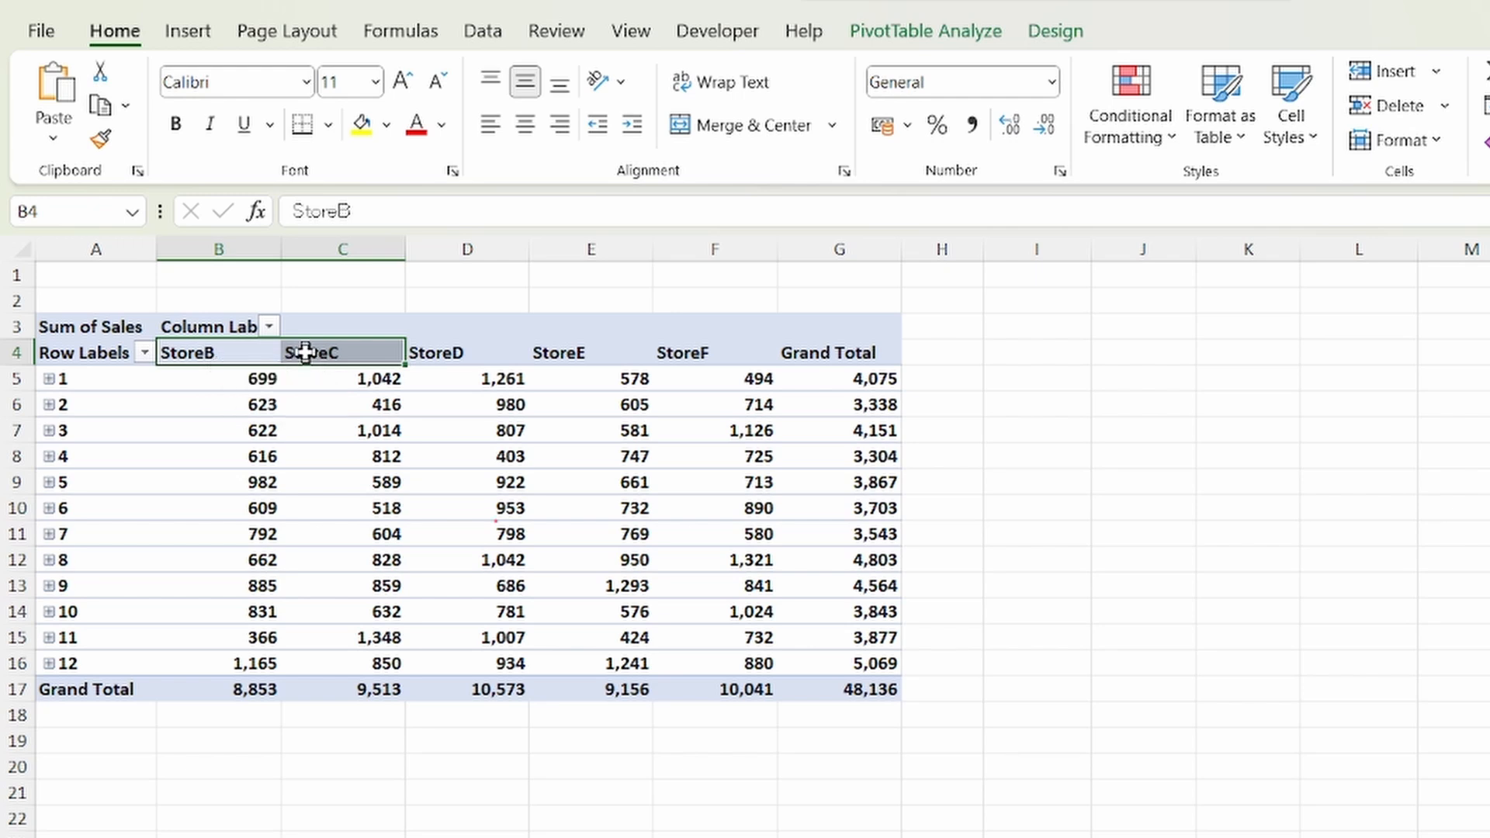
key("alt+shift+Right")
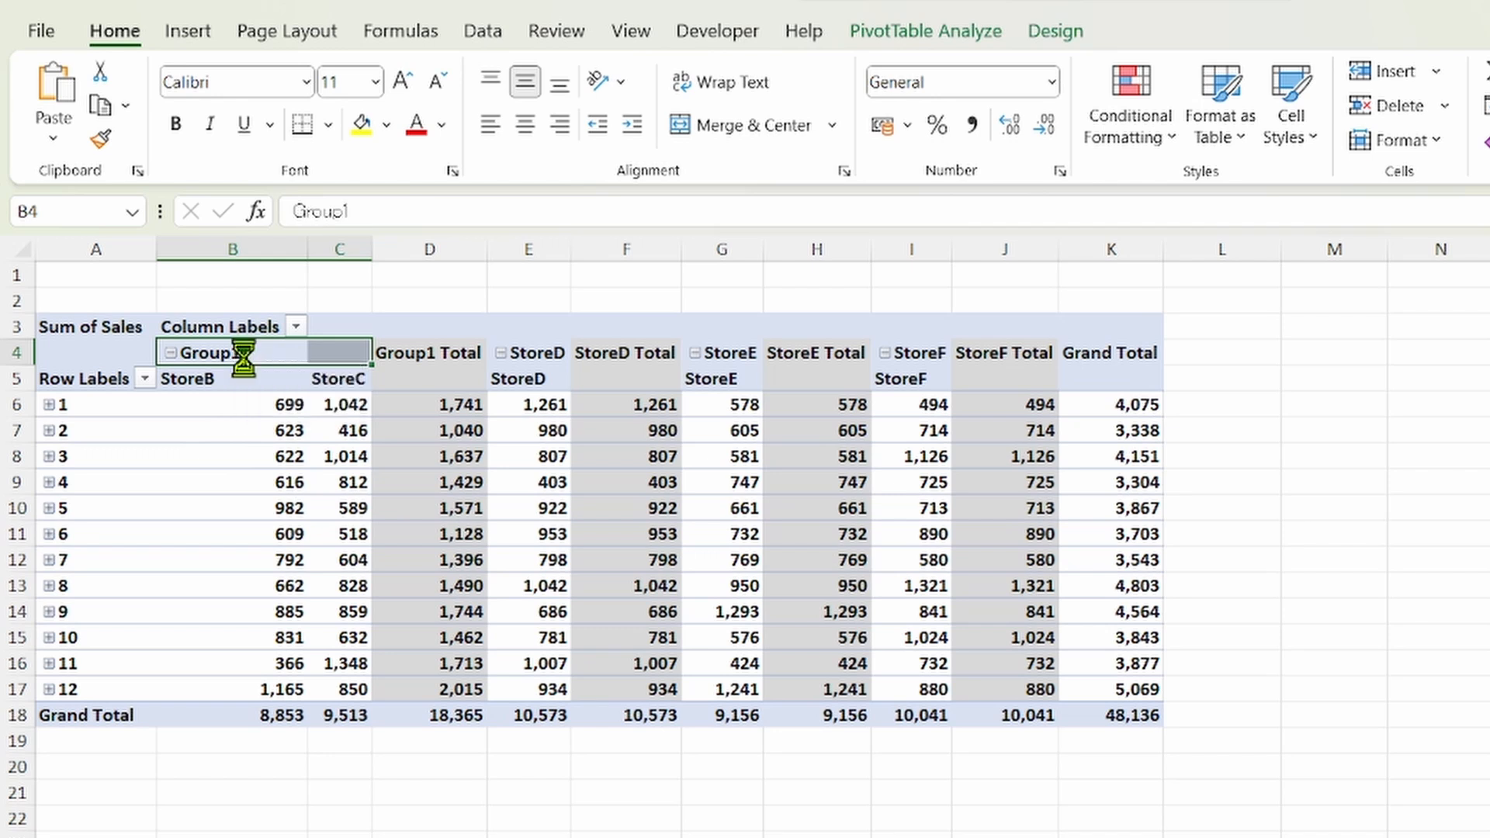
key("alt+shift+Left")
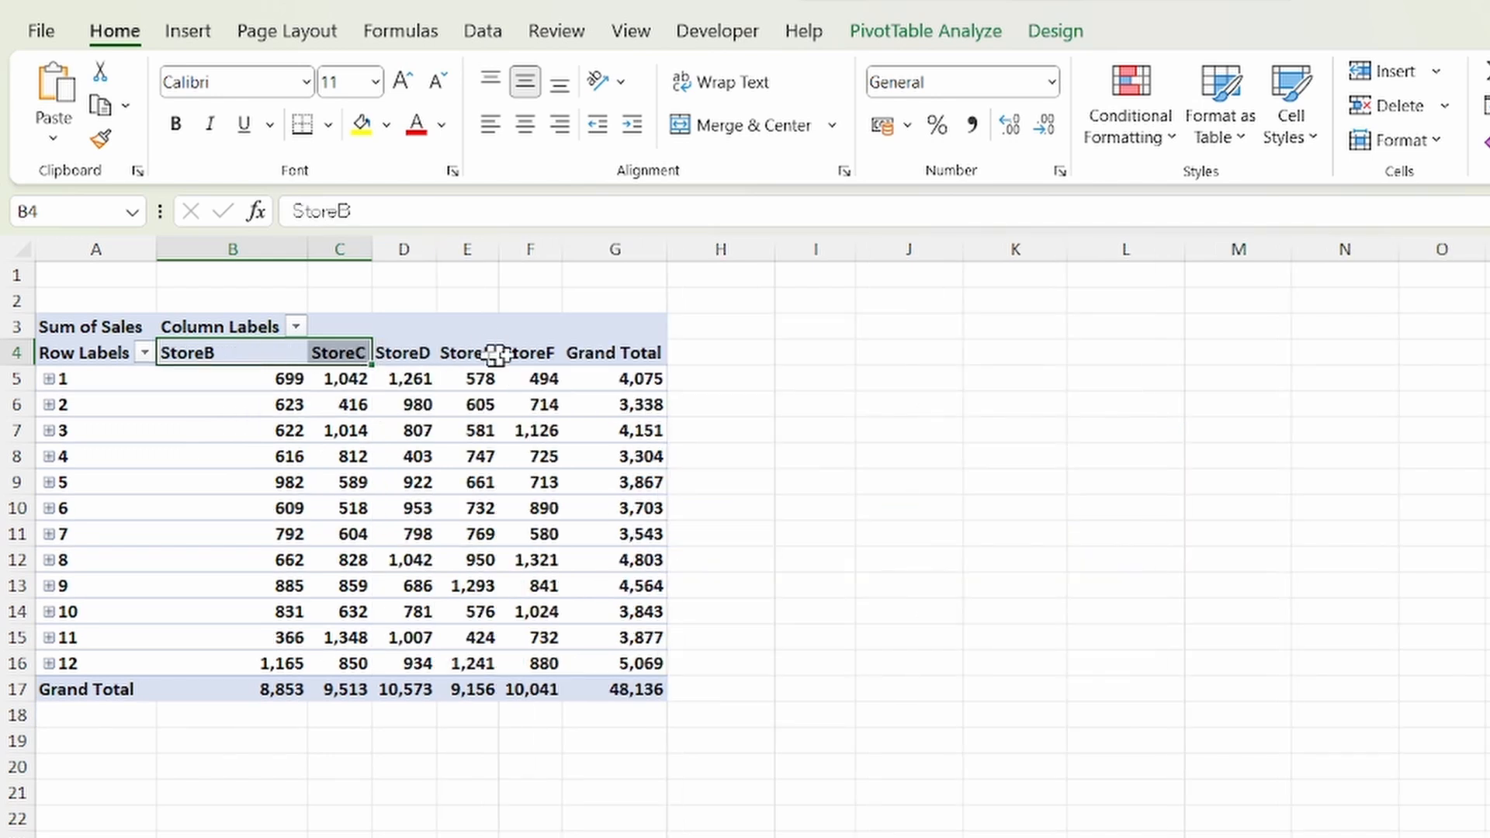
Step: Move the StoreF column directly after StoreC and group StoreB, StoreC and StoreF together
left_click(525, 356)
left_click_drag(526, 355, 389, 366)
left_click_drag(268, 353, 391, 357)
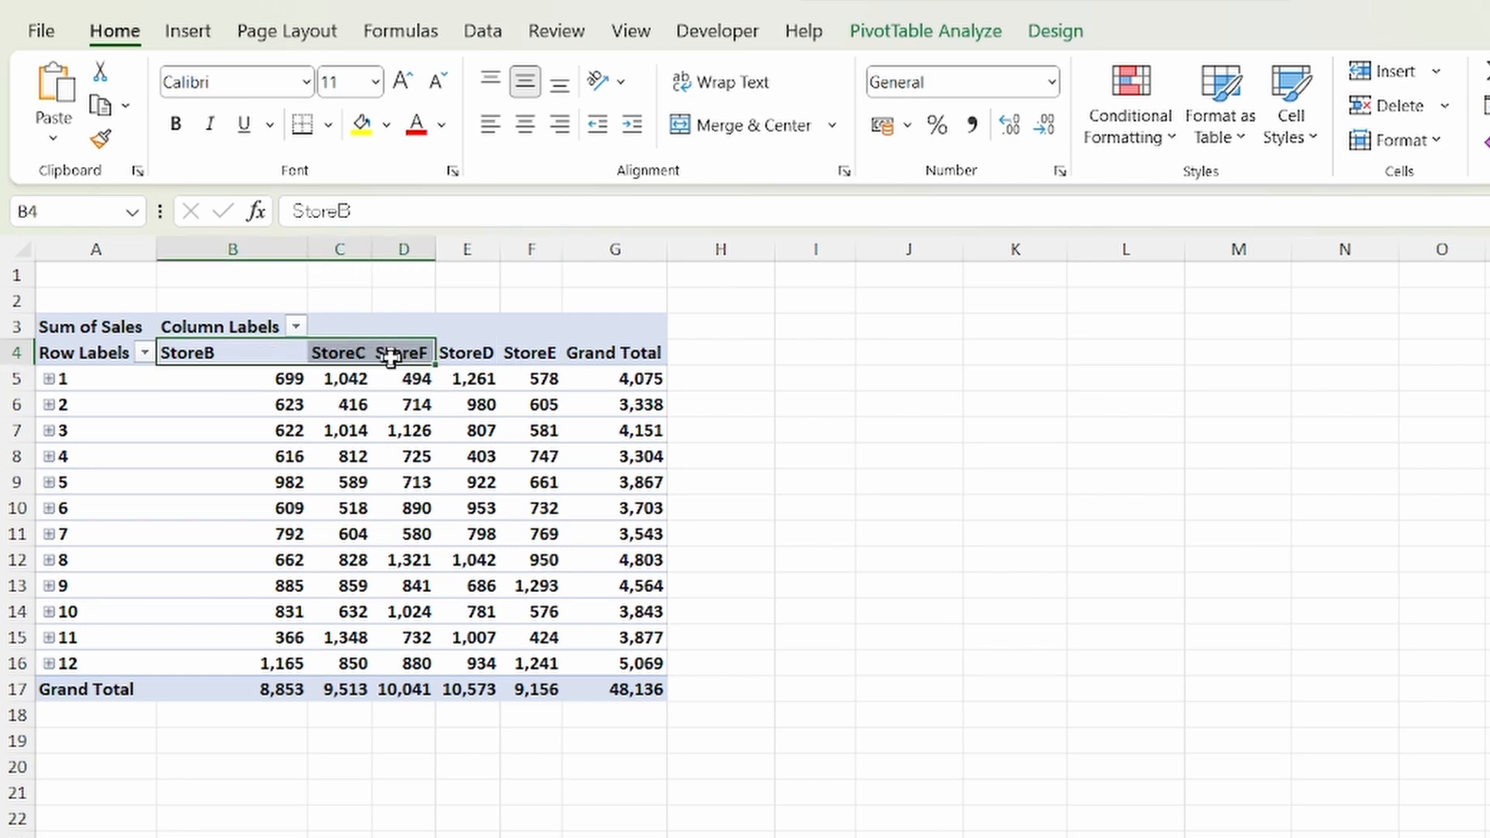
key("alt+shift+Right")
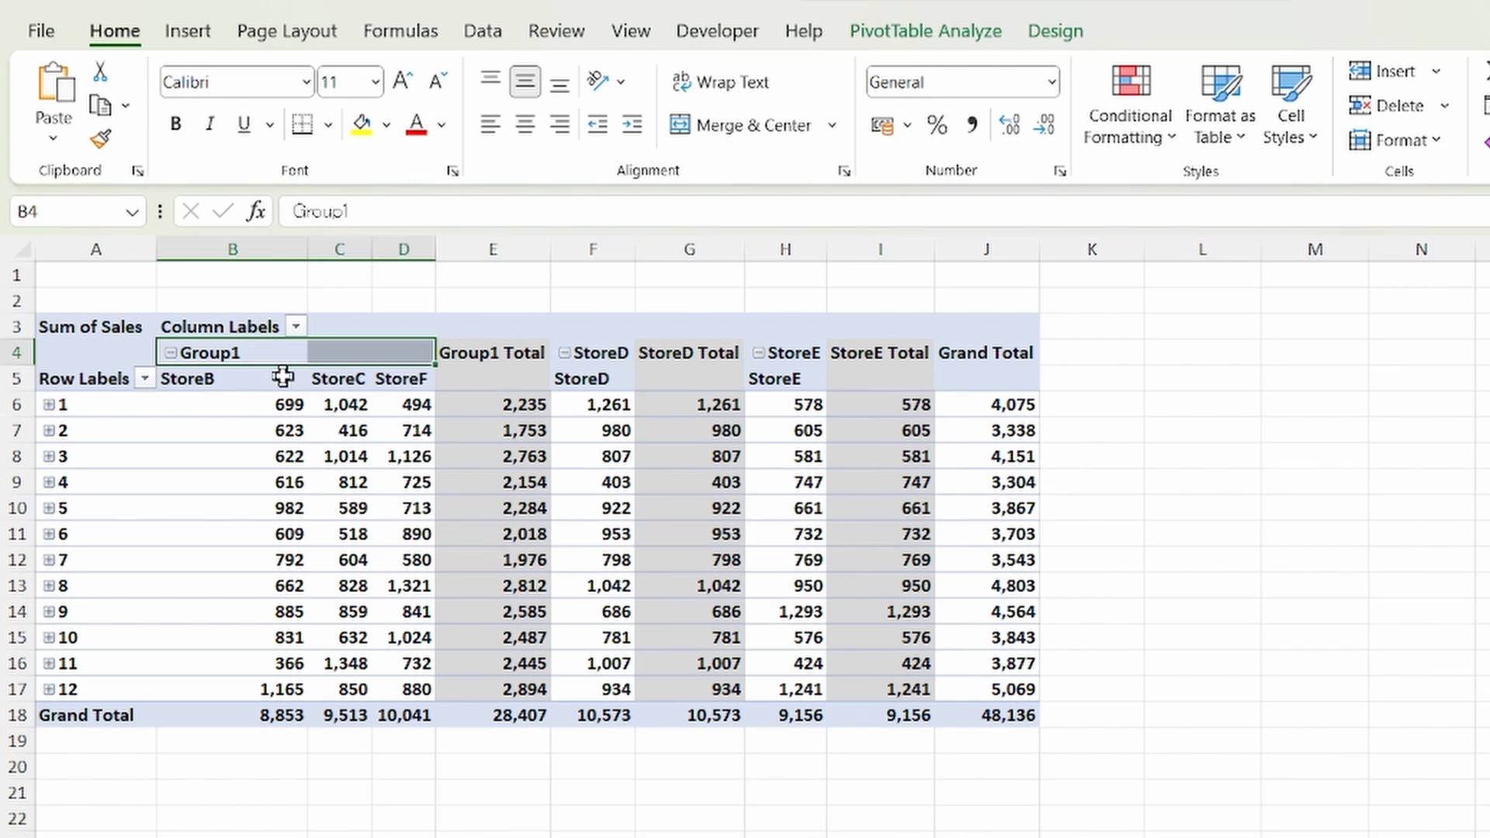
Step: Ungroup the StoreB, StoreC and StoreF columns
left_click_drag(283, 377, 375, 375)
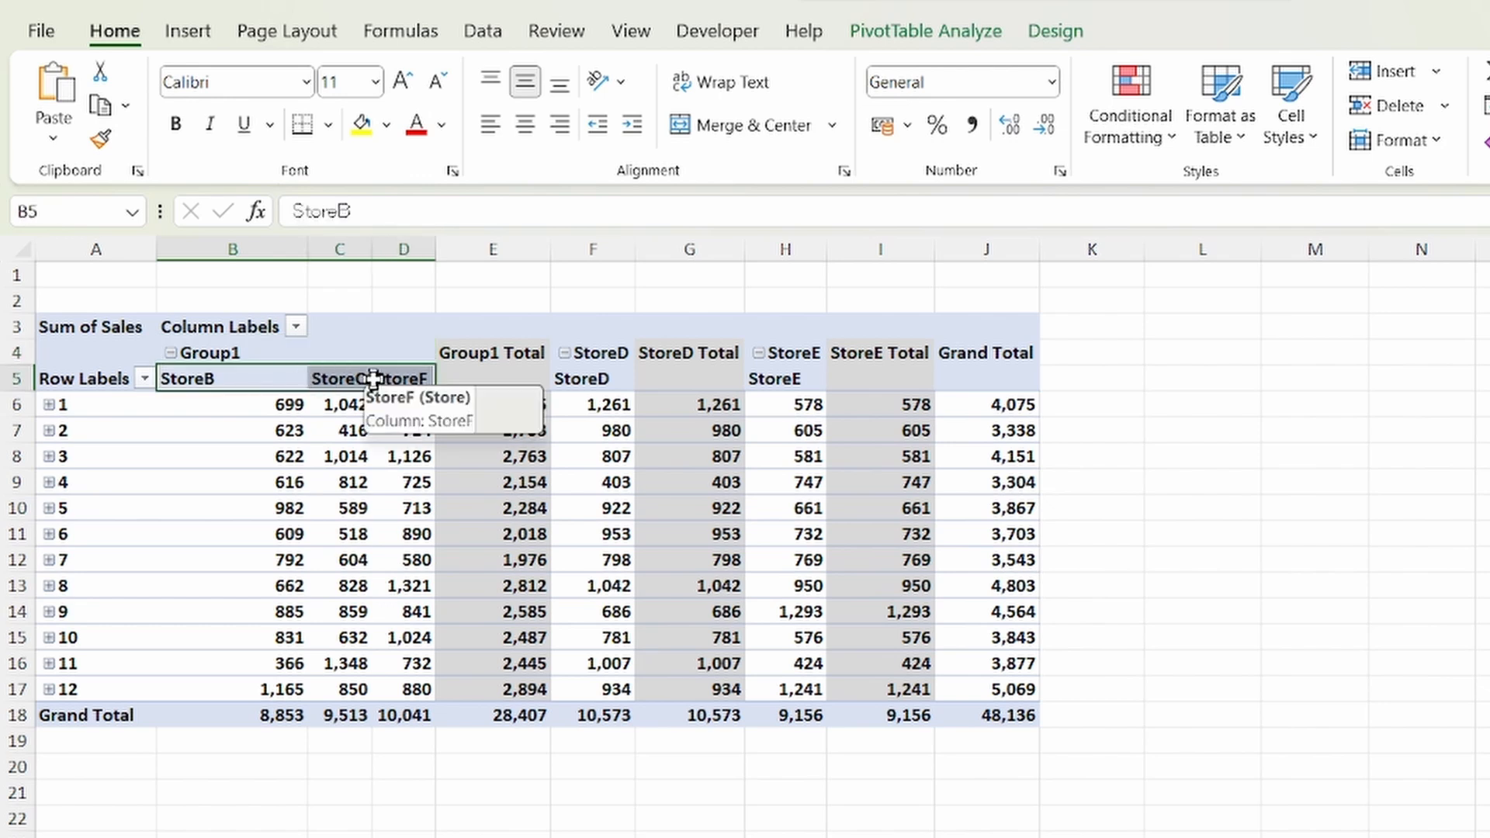
key("alt+shift+Left")
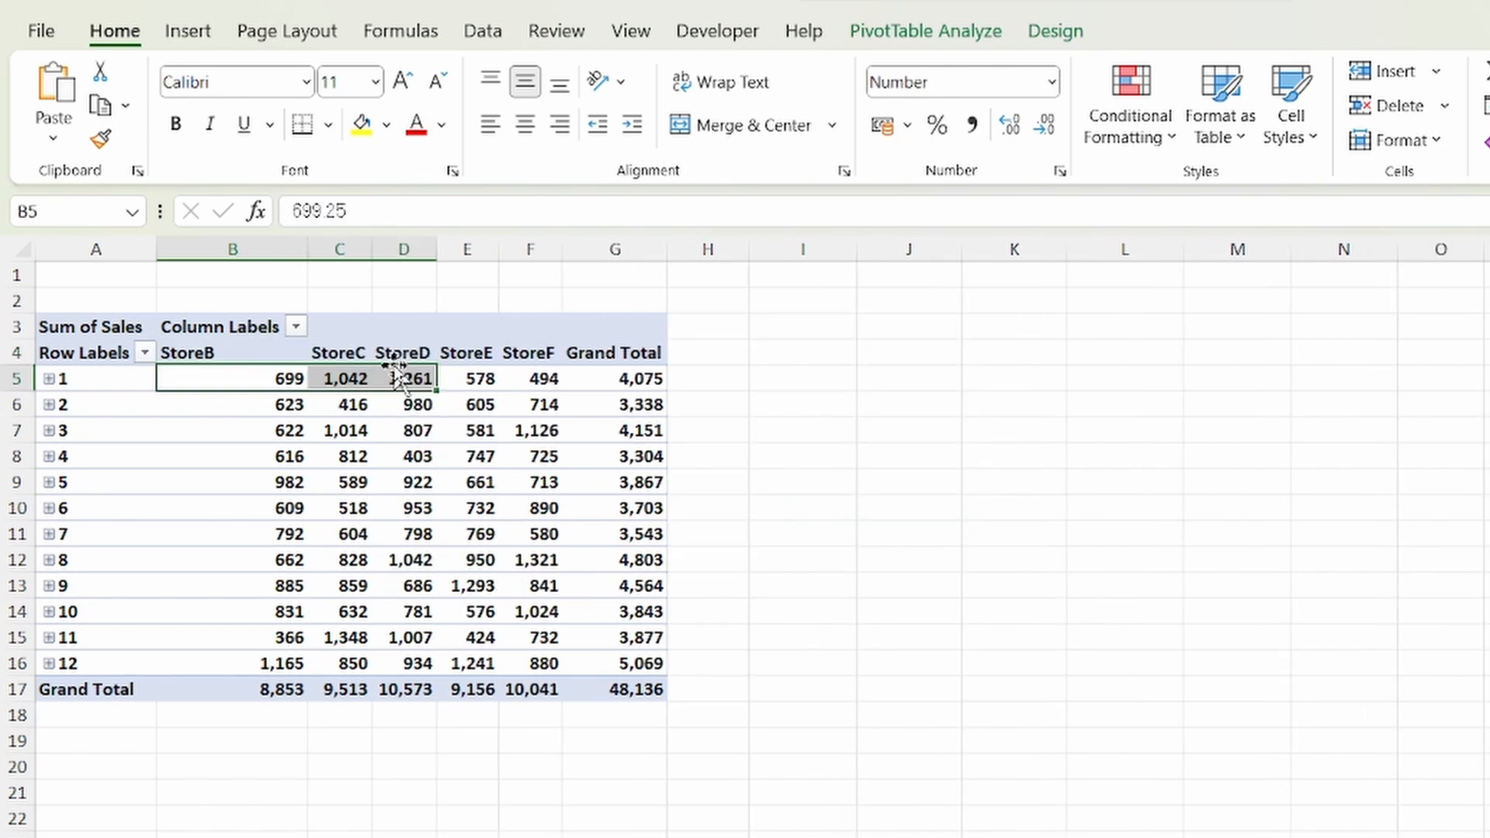
Step: Resize the PivotTable columns B to G to one equal width
left_click_drag(307, 249, 675, 252)
left_click(539, 506)
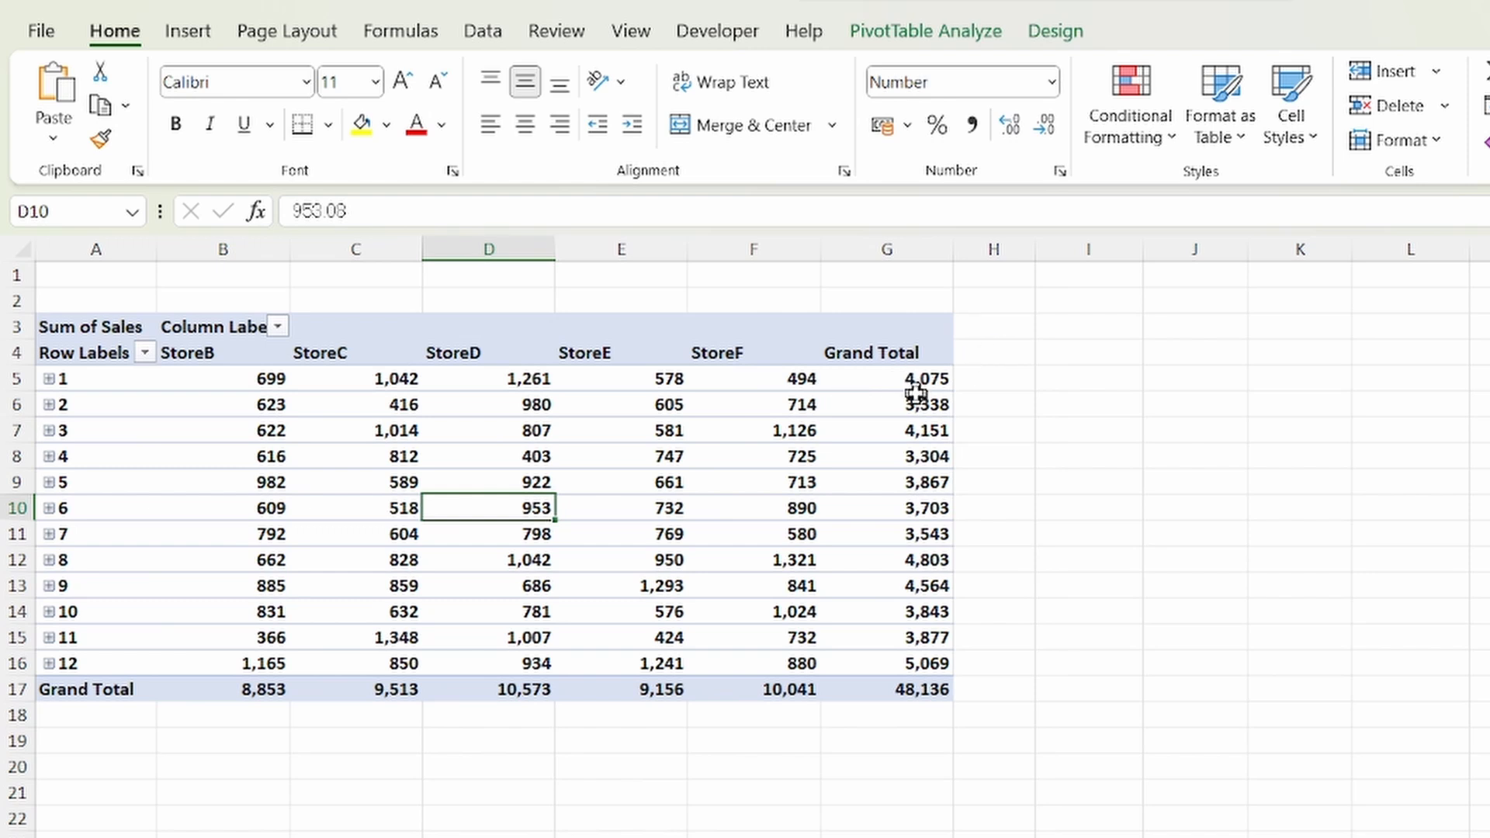